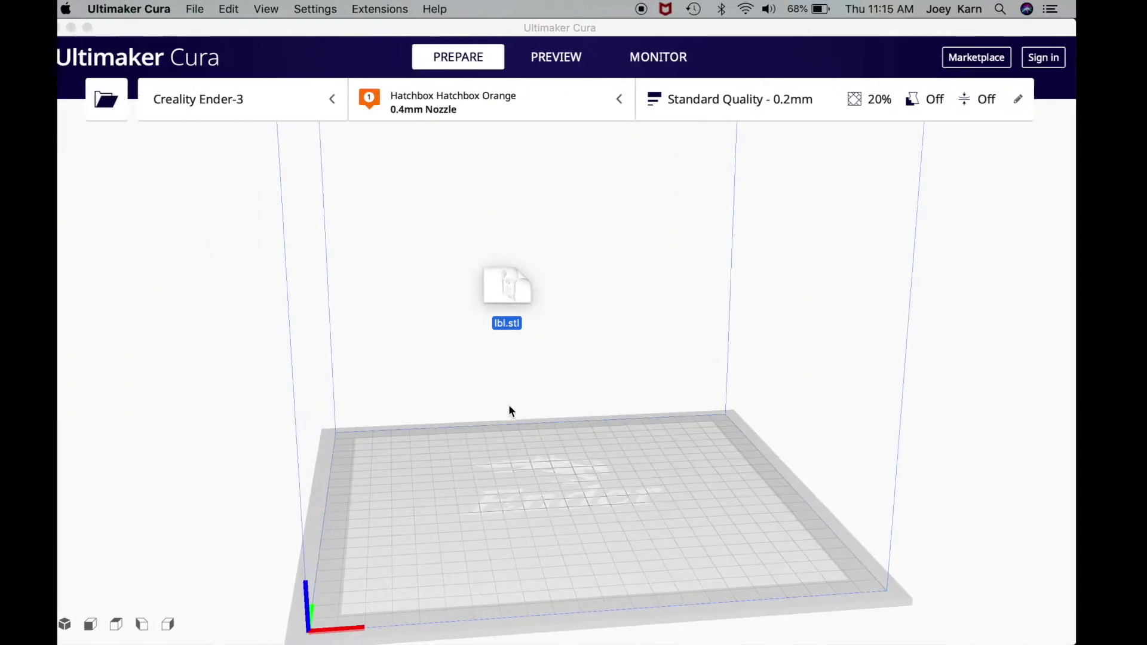
Step: Drop lbl.stl onto the Ender-3 build plate, where it measures 151.9 x 199.2 x 11.2 mm
{"action": "left_click_drag", "start_coordinate": [509, 410], "coordinate": [548, 525]}
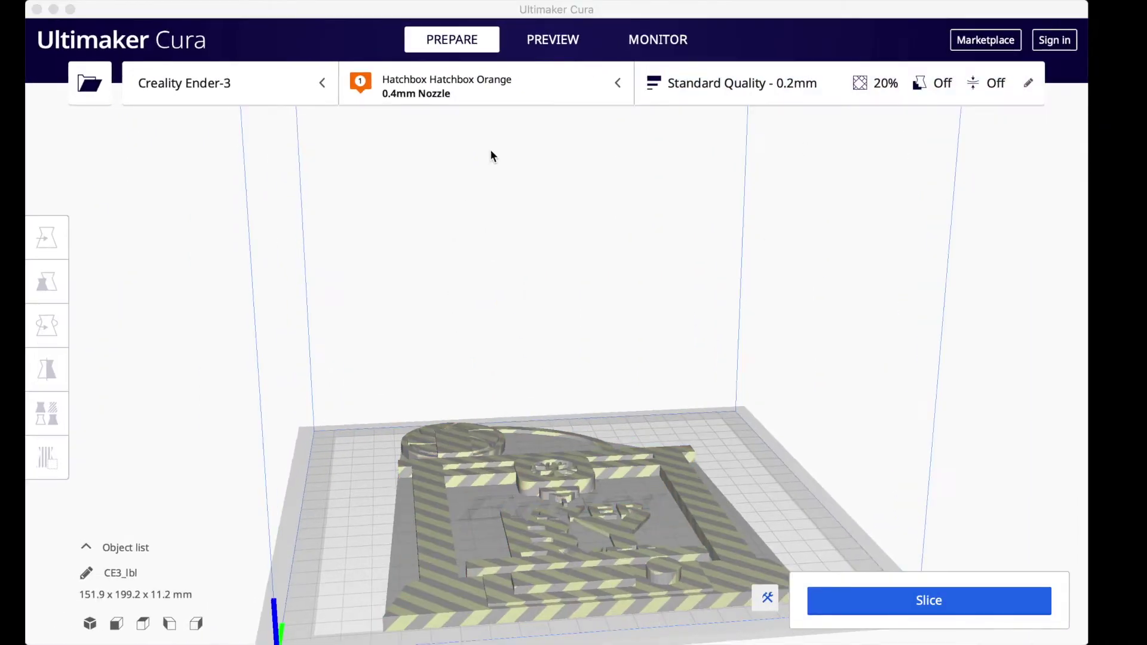
Step: Select Hatchbox Orange PLA, keep the customised profile settings, and try slicing the model
{"action": "left_click", "coordinate": [487, 98]}
{"action": "left_click", "coordinate": [473, 169]}
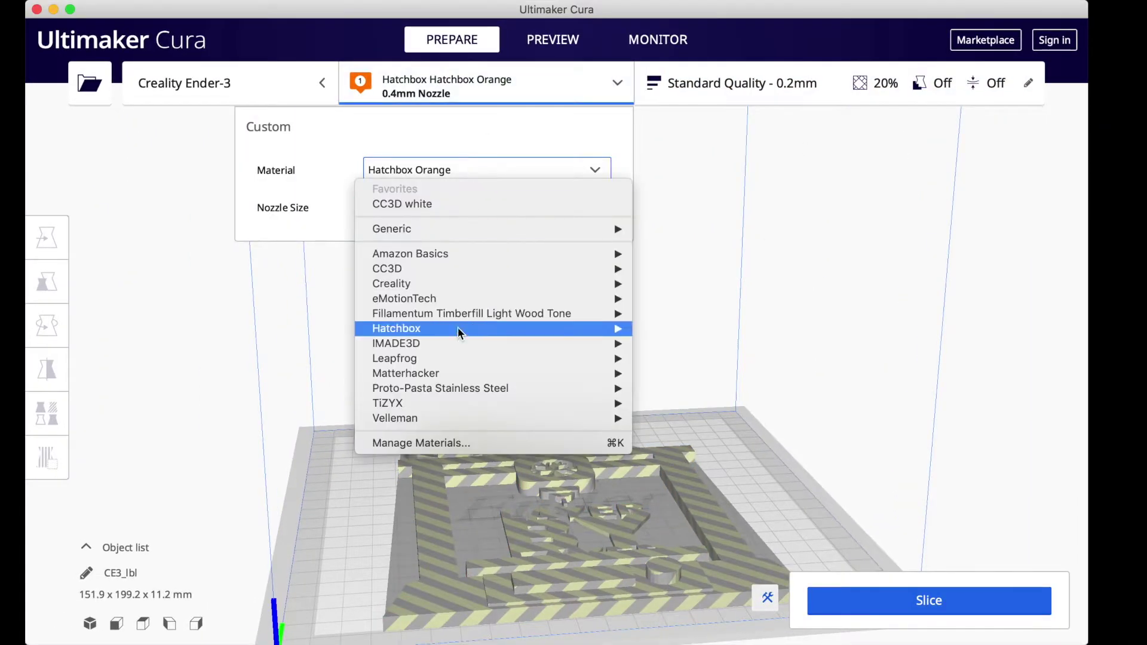
{"action": "mouse_move", "coordinate": [464, 339]}
{"action": "mouse_move", "coordinate": [707, 329]}
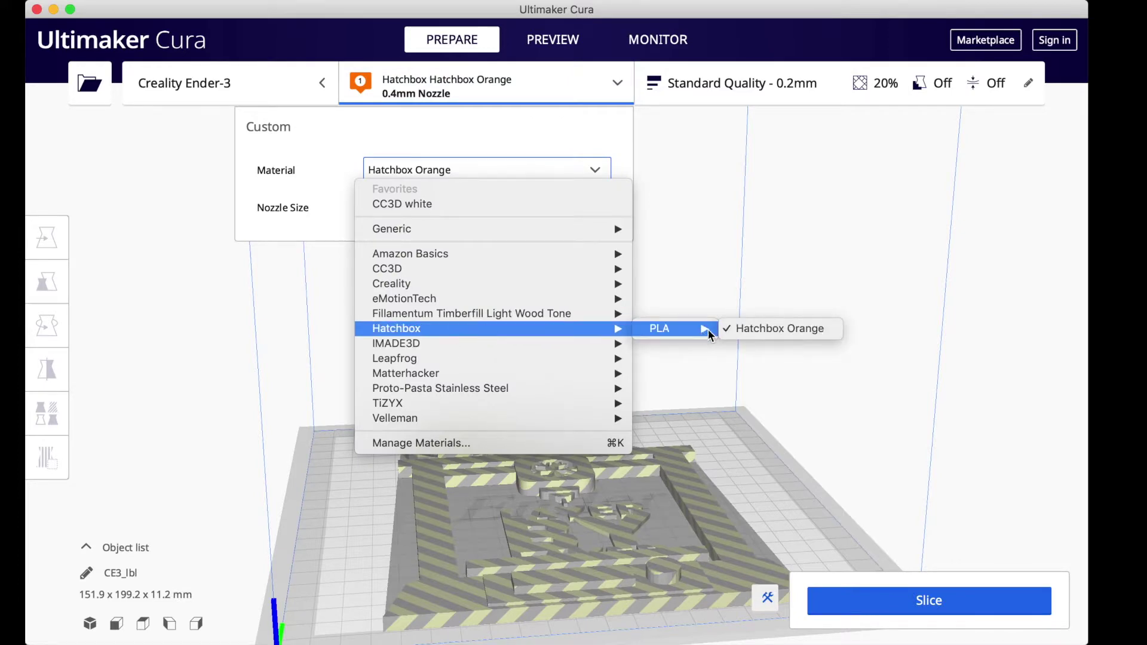
{"action": "left_click", "coordinate": [750, 329]}
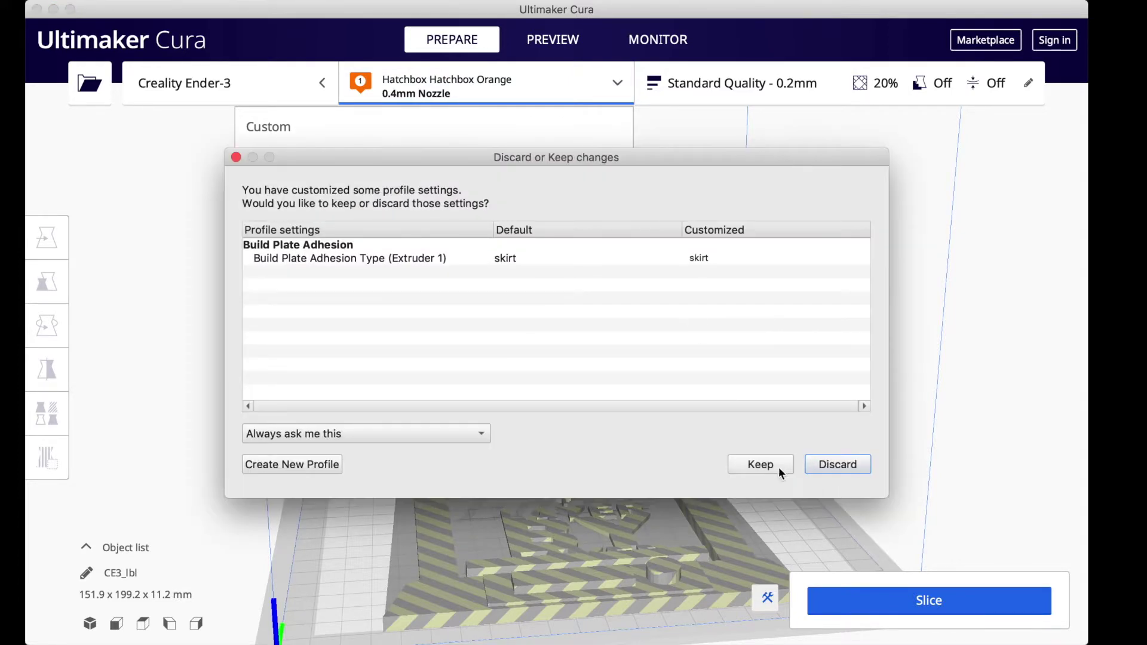
{"action": "left_click", "coordinate": [777, 466]}
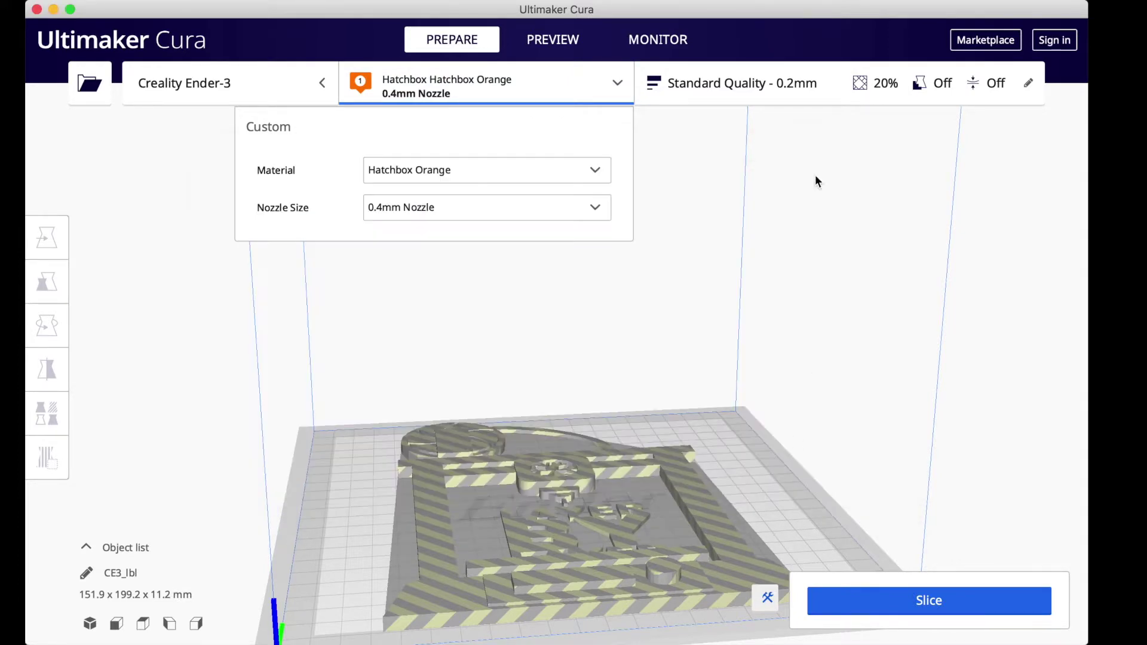
{"action": "left_click", "coordinate": [769, 364]}
{"action": "left_click", "coordinate": [854, 608]}
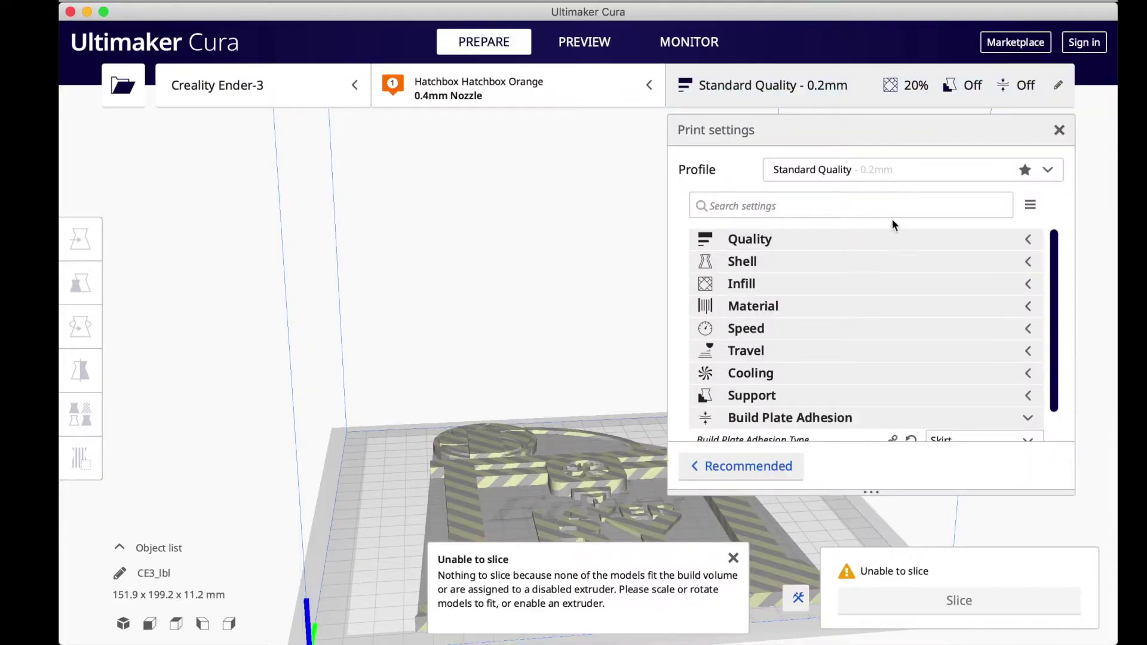
Step: Set layer height to 0.4 mm and infill density to 10%
{"action": "left_click", "coordinate": [854, 241]}
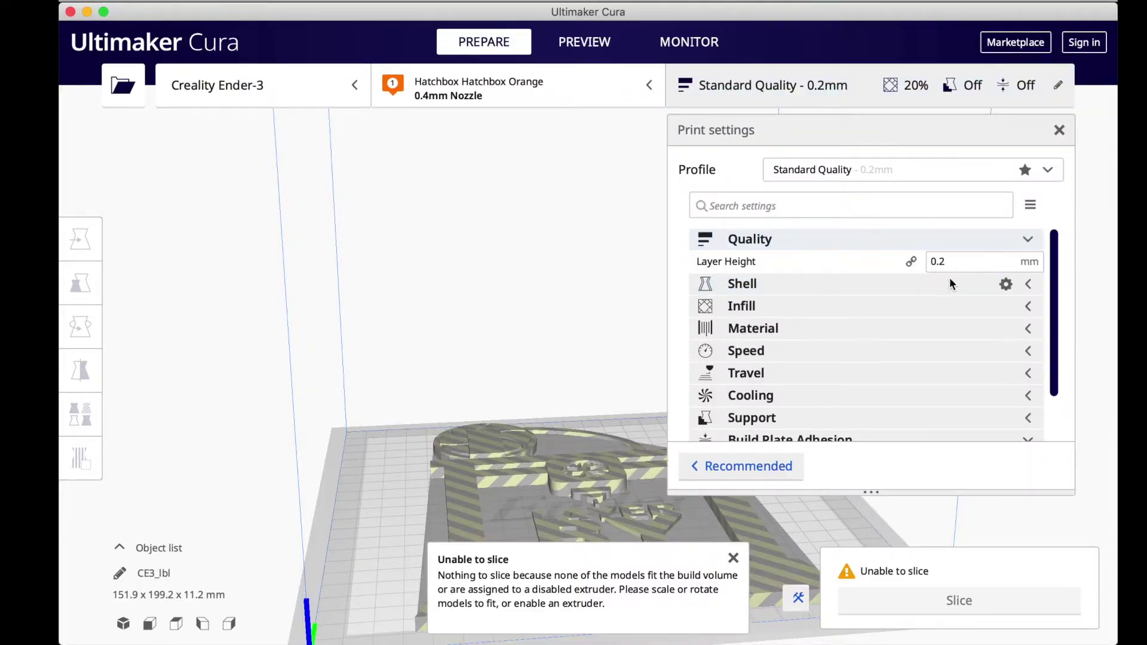
{"action": "left_click", "coordinate": [948, 261]}
{"action": "key", "text": "BackSpace"}
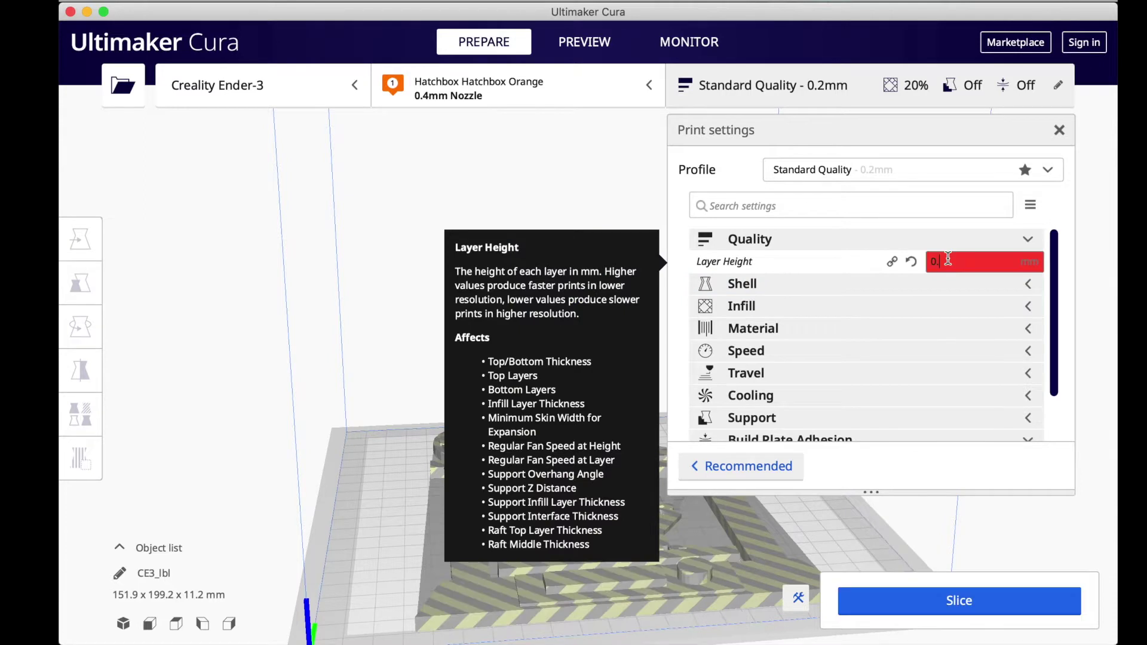
{"action": "type", "text": "4"}
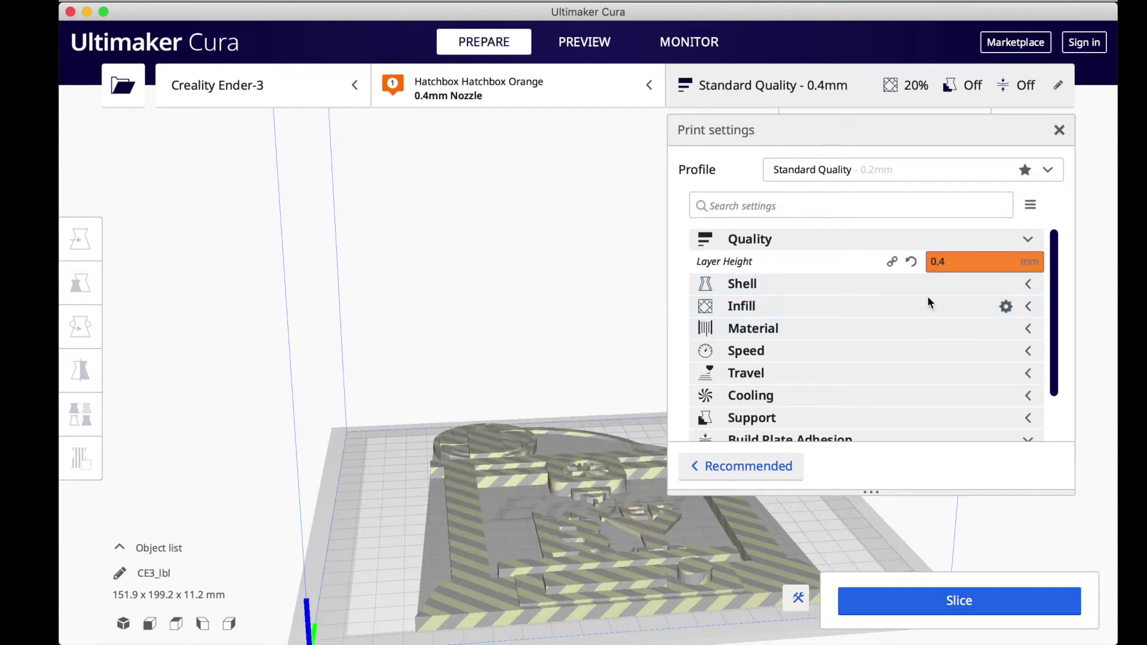
{"action": "left_click", "coordinate": [927, 301]}
{"action": "left_click", "coordinate": [965, 245]}
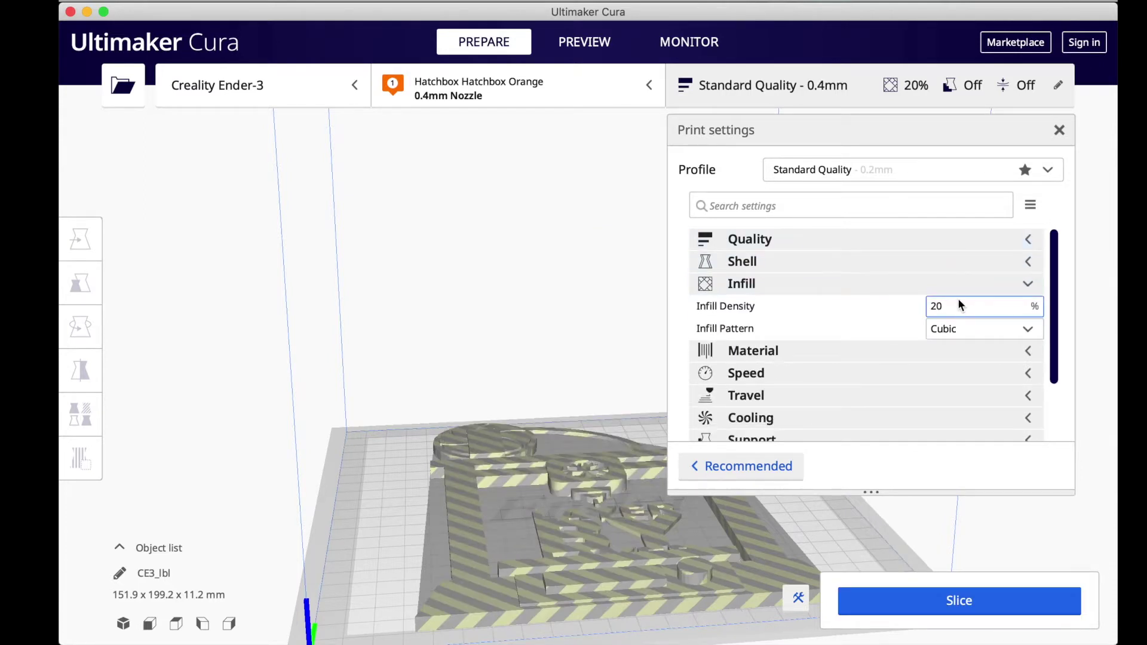
{"action": "left_click", "coordinate": [959, 306]}
{"action": "key", "text": "BackSpace"}
{"action": "key", "text": "BackSpace"}
{"action": "type", "text": "1"}
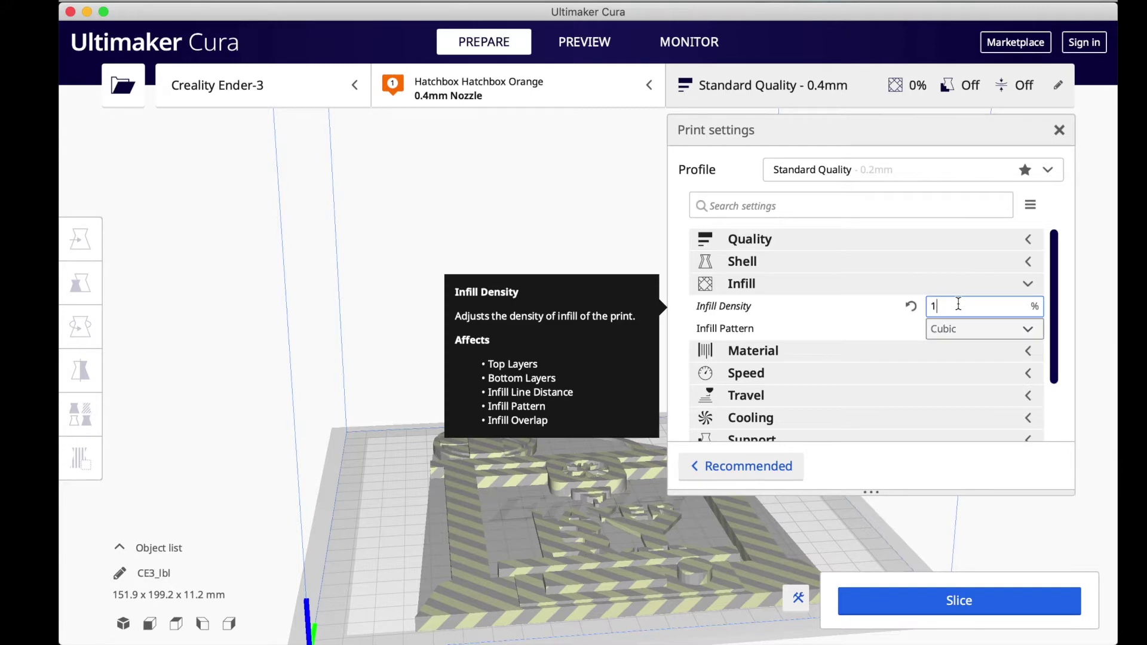
{"action": "type", "text": "0"}
Step: Set build plate adhesion type to None and close the print settings
{"action": "scroll", "coordinate": [958, 303], "scroll_direction": "down", "scroll_amount": 1}
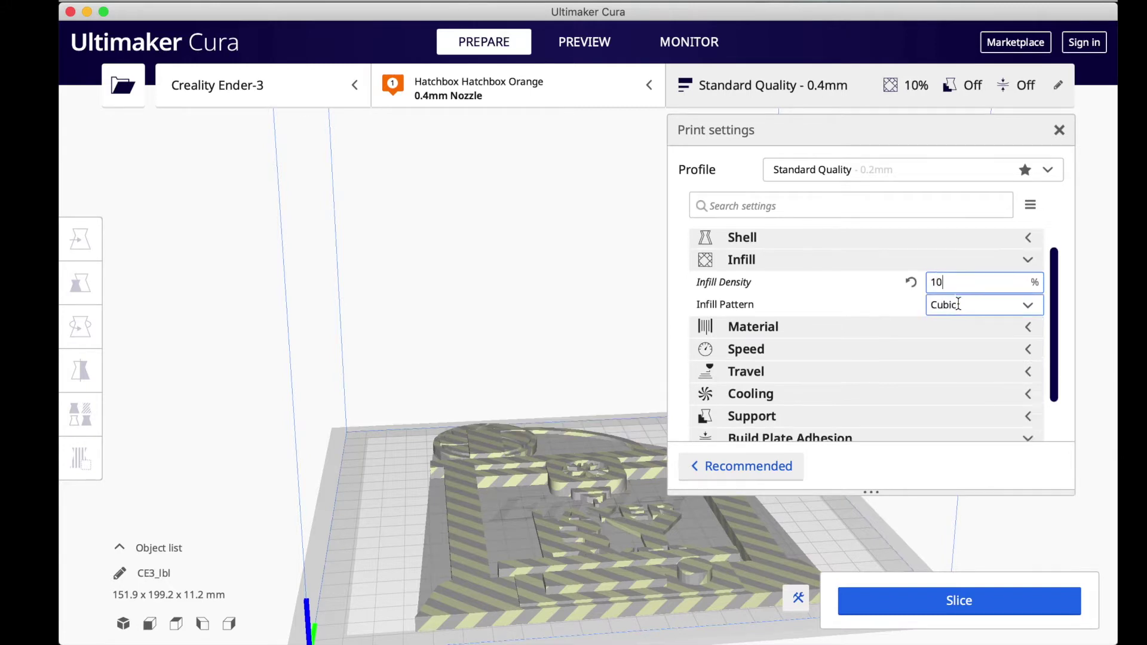
{"action": "scroll", "coordinate": [959, 304], "scroll_direction": "down", "scroll_amount": 2}
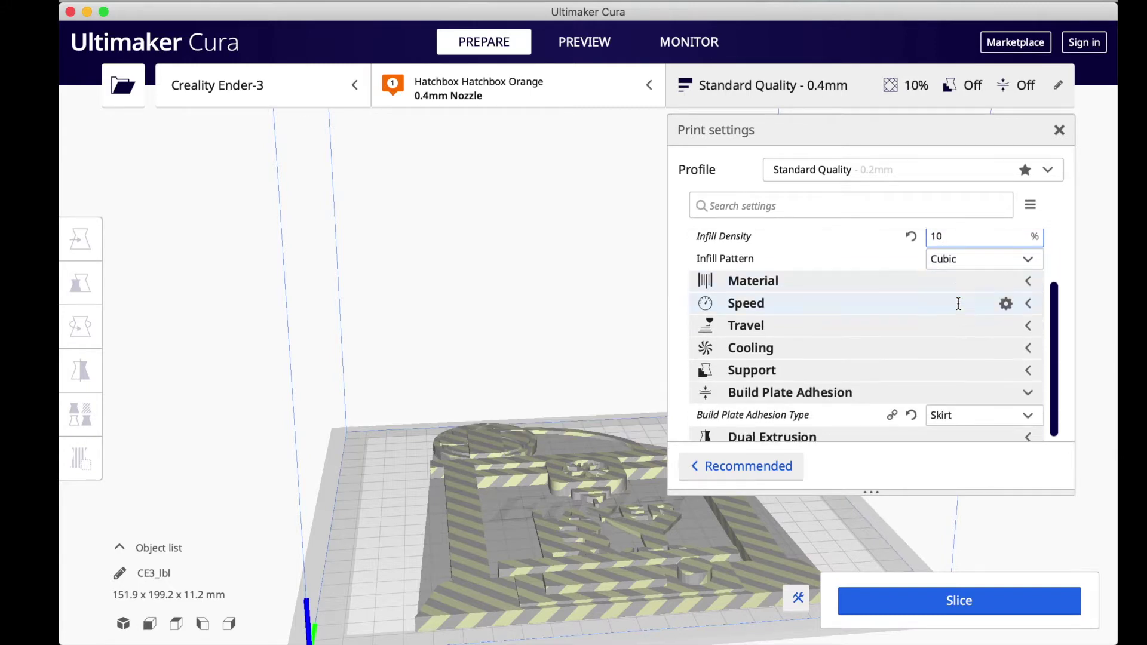
{"action": "left_click", "coordinate": [965, 406]}
{"action": "left_click", "coordinate": [962, 490]}
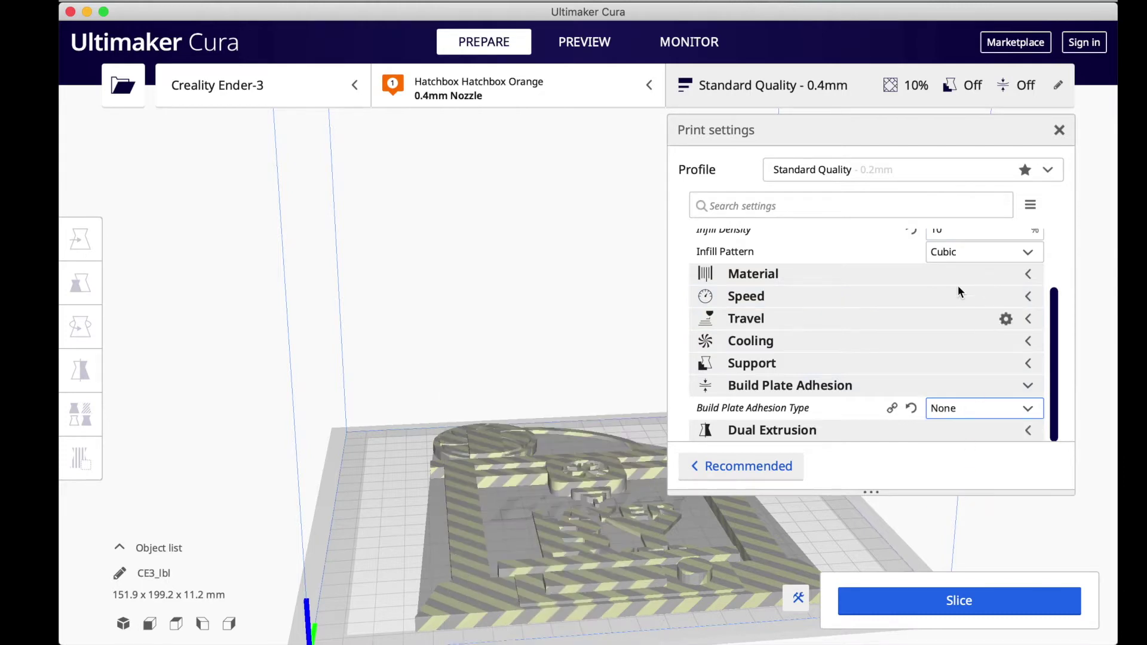
{"action": "left_click", "coordinate": [962, 387]}
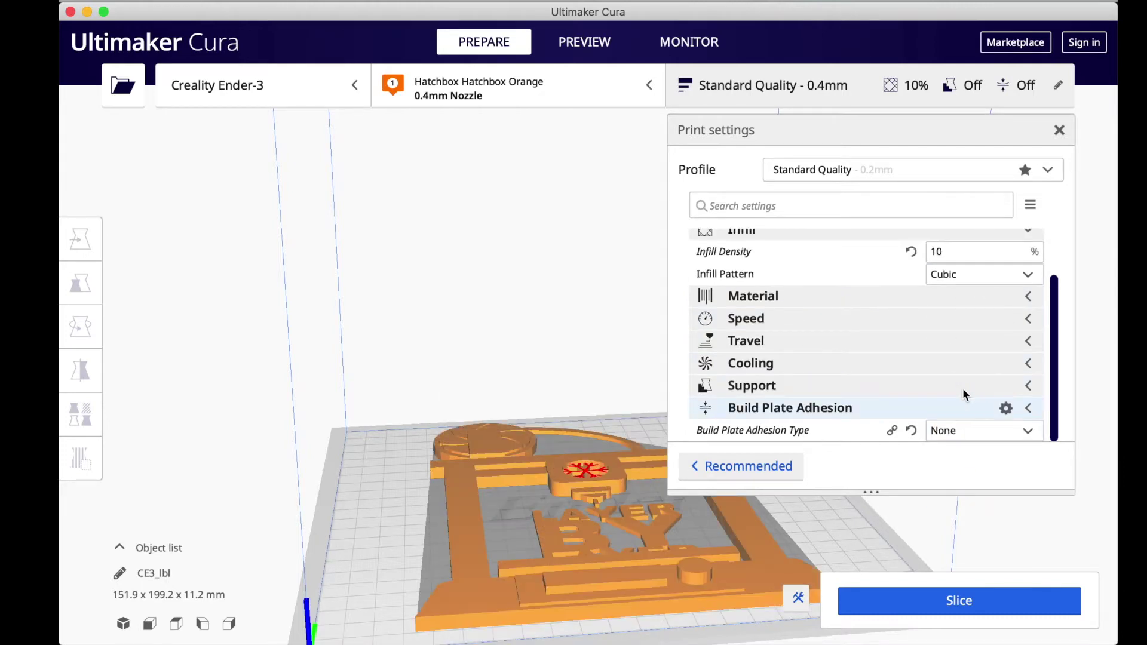
{"action": "scroll", "coordinate": [941, 258], "scroll_direction": "up", "scroll_amount": 1}
{"action": "left_click", "coordinate": [943, 270]}
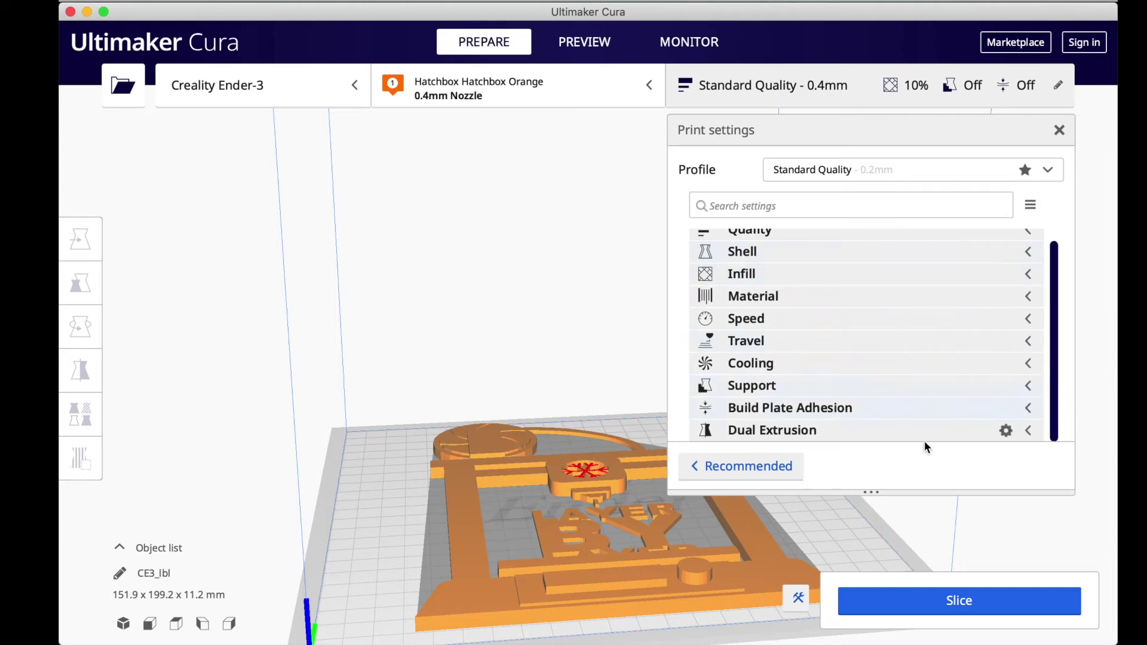
{"action": "left_click", "coordinate": [859, 101]}
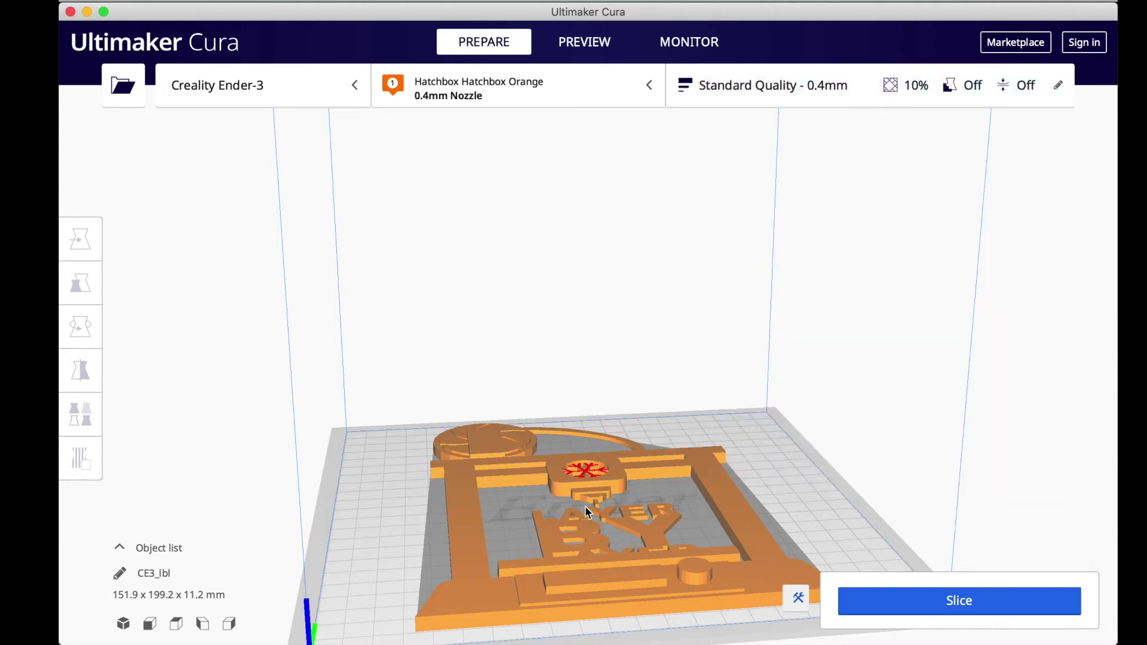
Step: Slice the model, then tilt the layer preview toward top-down to inspect the 4 h 4 min, 63 g print
{"action": "left_click", "coordinate": [879, 602]}
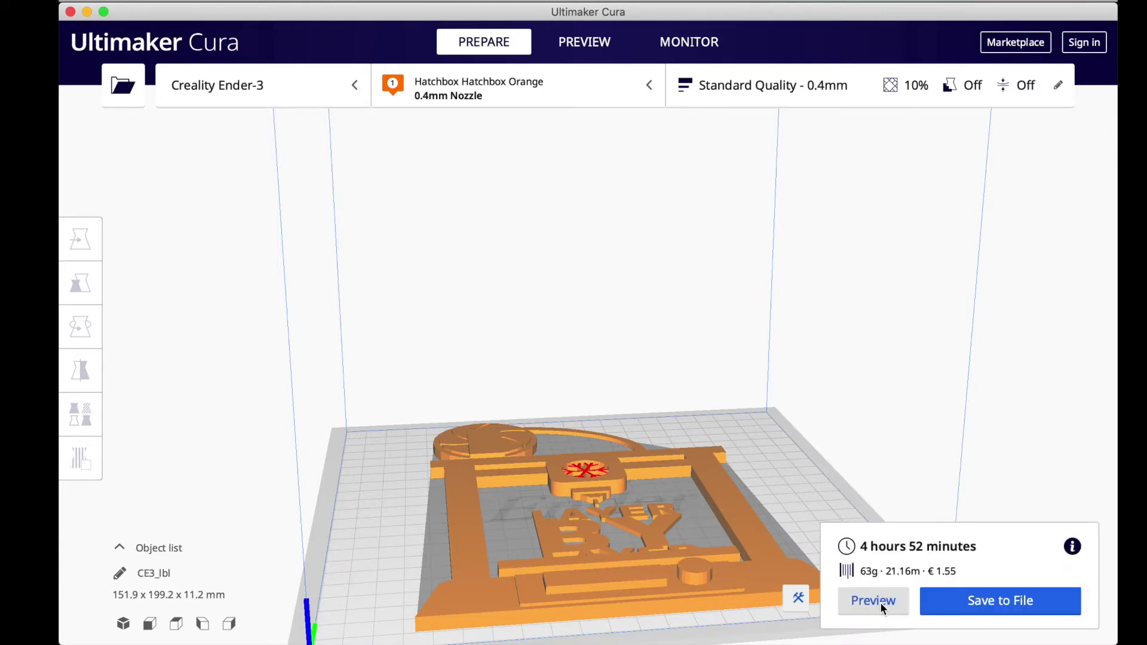
{"action": "left_click", "coordinate": [879, 602]}
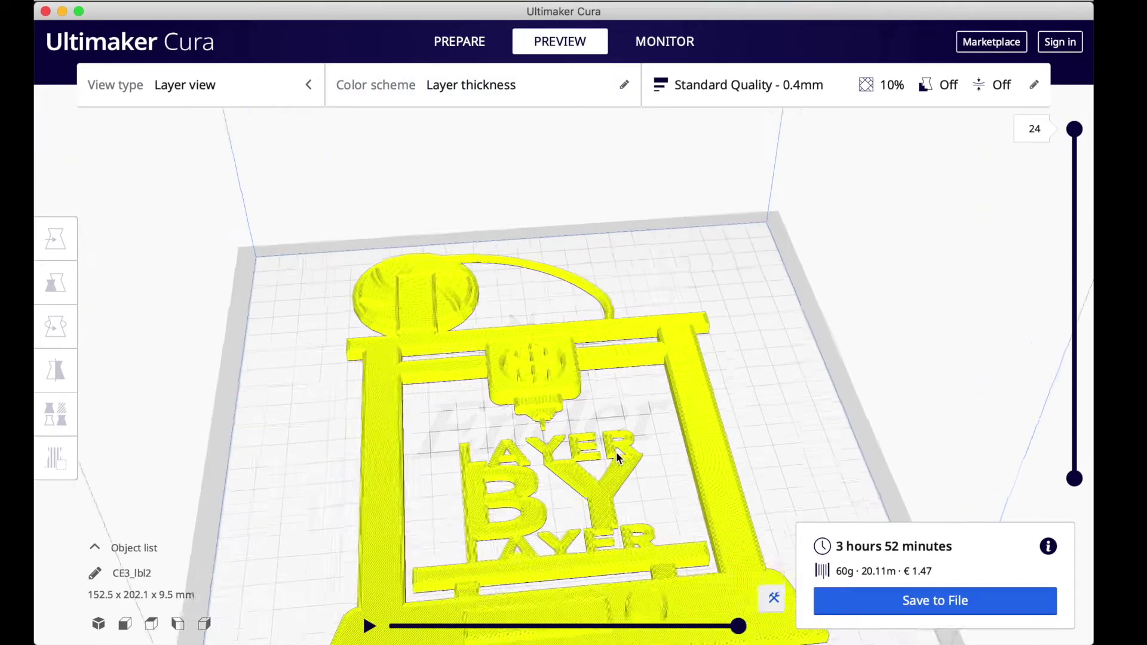
{"action": "scroll", "coordinate": [617, 455], "scroll_direction": "up", "scroll_amount": 10}
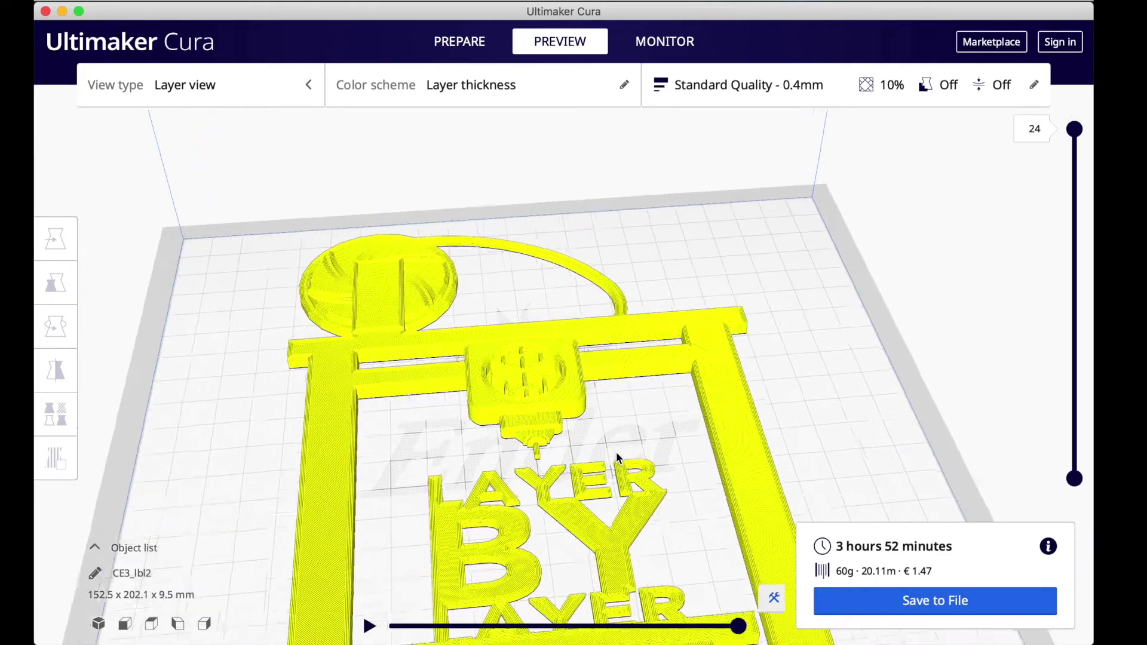
{"action": "scroll", "coordinate": [617, 455], "scroll_direction": "down", "scroll_amount": 10}
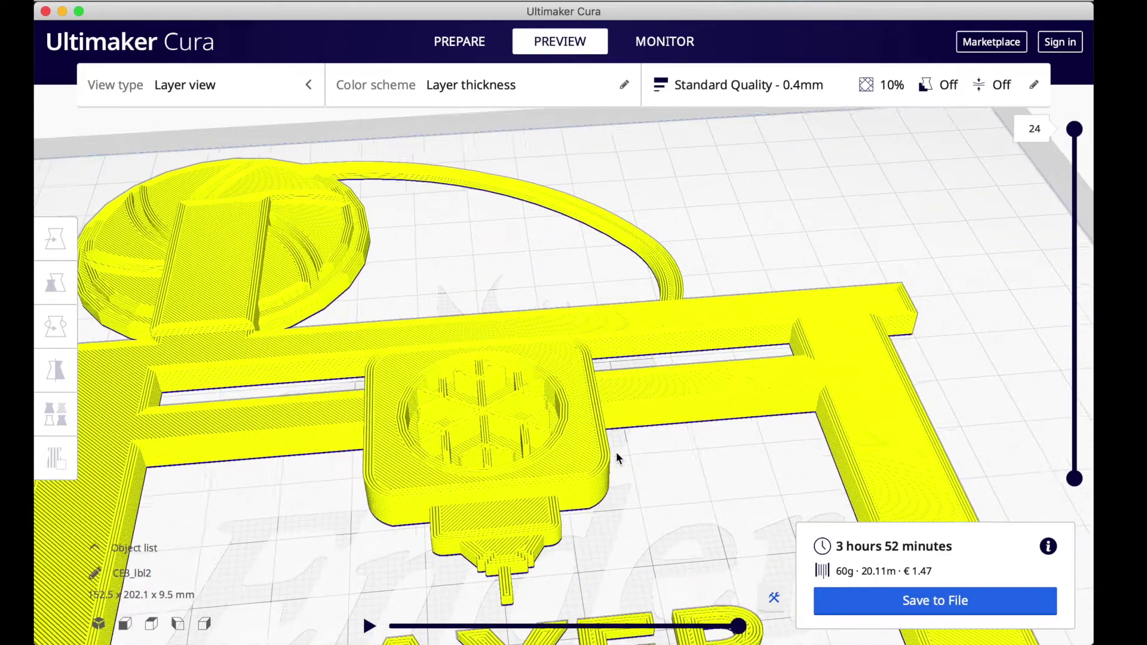
{"action": "scroll", "coordinate": [615, 451], "scroll_direction": "down", "scroll_amount": 8}
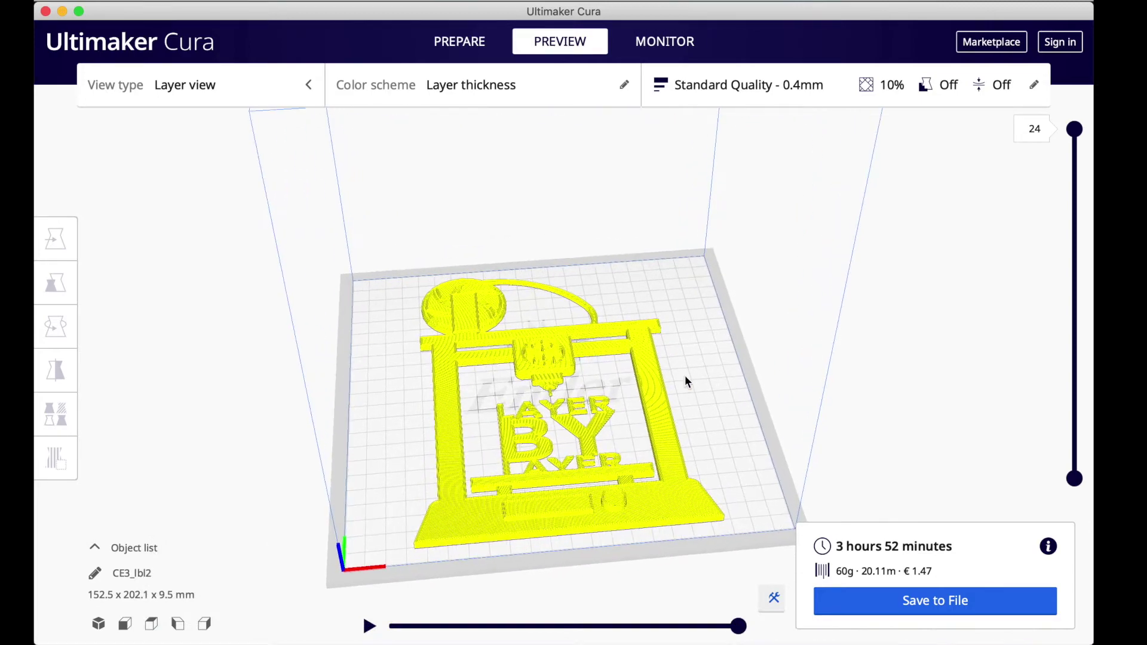
{"action": "key", "text": "Up"}
{"action": "key", "text": "Up"}
{"action": "key", "text": "Up"}
{"action": "key", "text": "Up"}
{"action": "key", "text": "Up"}
{"action": "key", "text": "Up"}
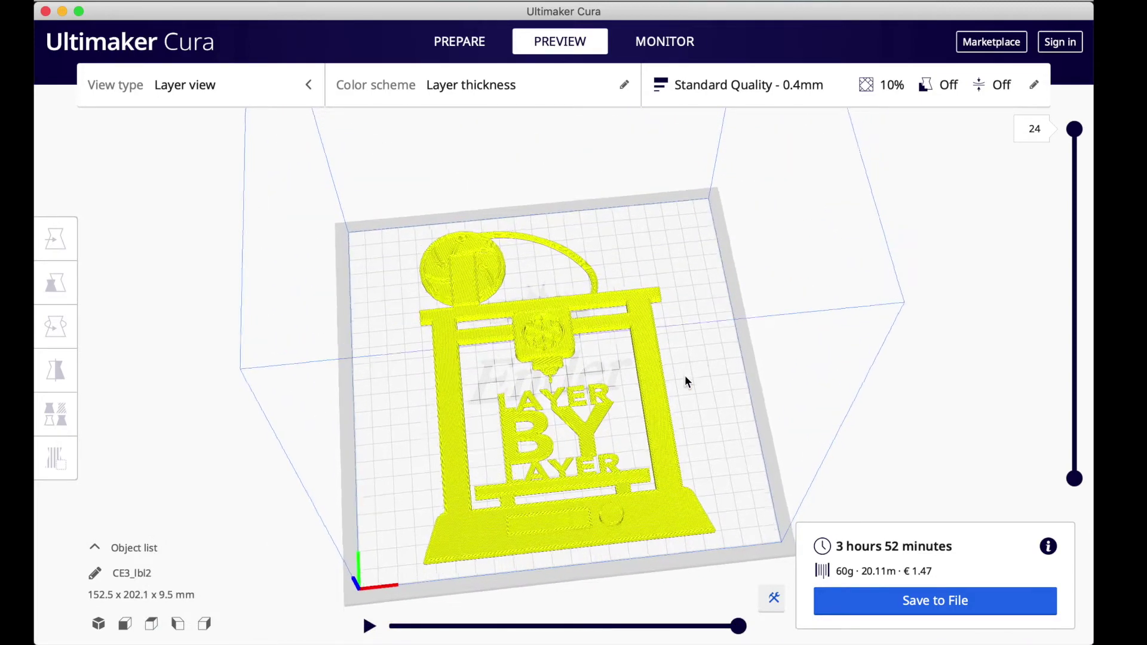
{"action": "key", "text": "Up"}
{"action": "scroll", "coordinate": [684, 375], "scroll_direction": "up", "scroll_amount": 3}
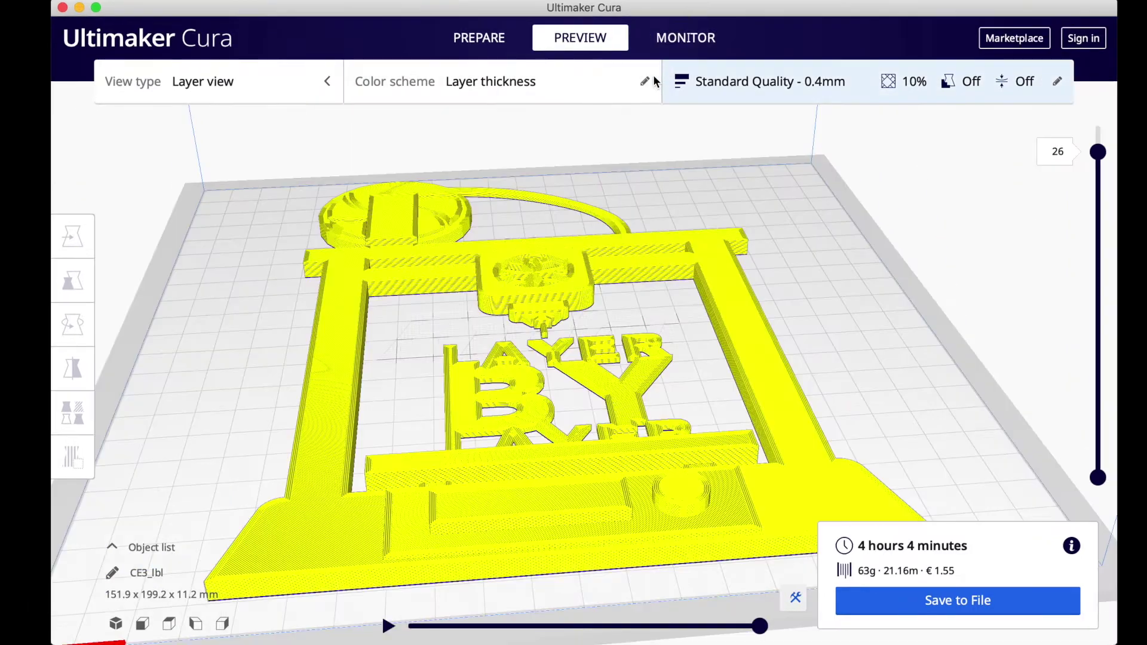
Step: Preview by Material Color, switch back to Layer thickness, and show only layers up to 5
{"action": "left_click", "coordinate": [642, 81]}
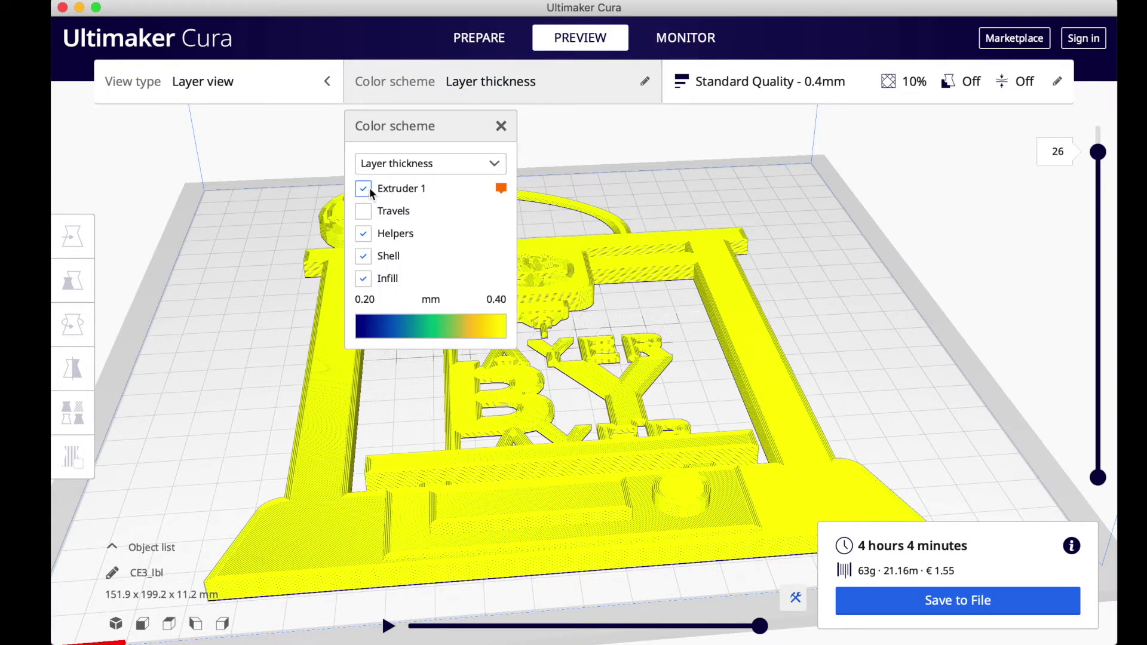
{"action": "left_click", "coordinate": [376, 163]}
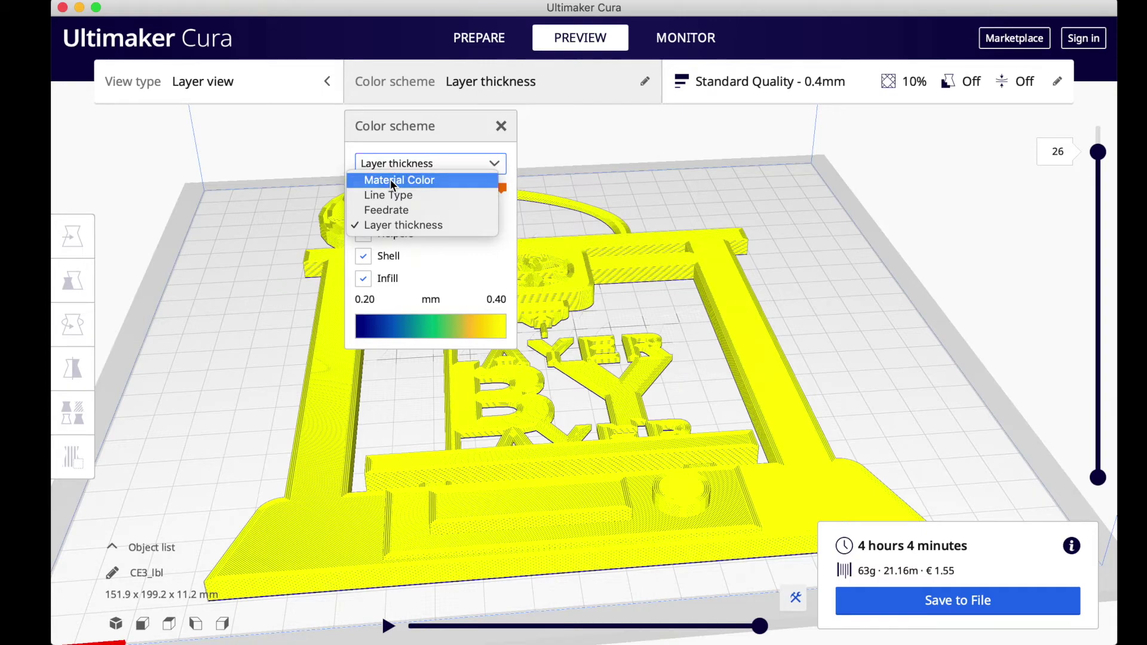
{"action": "left_click", "coordinate": [389, 179]}
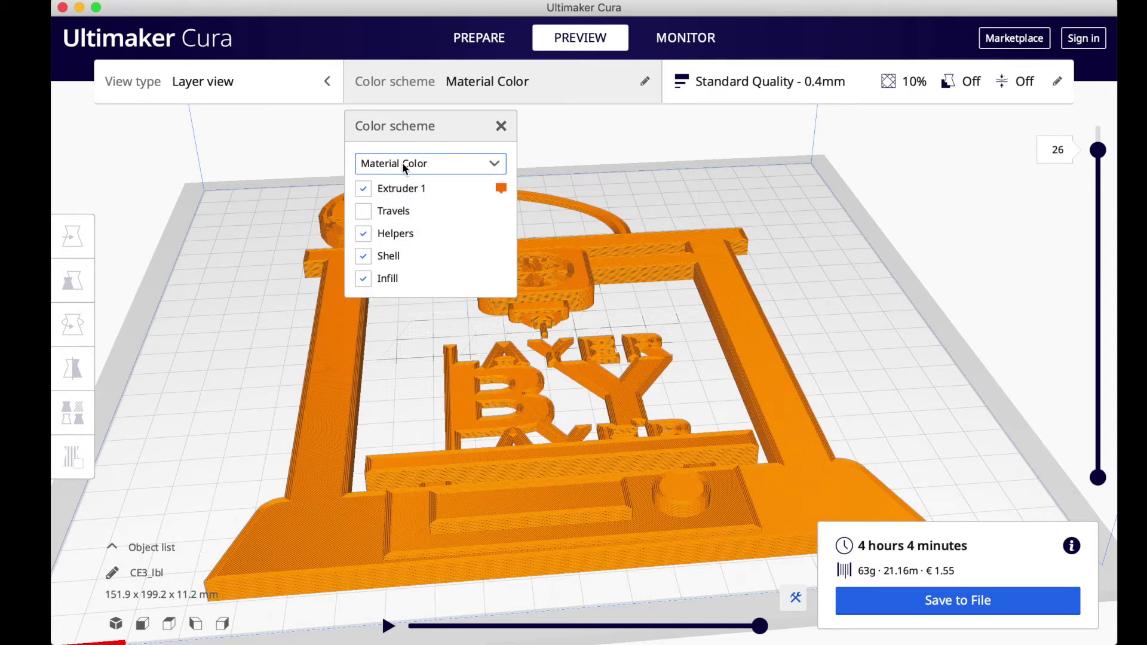
{"action": "left_click", "coordinate": [403, 163]}
{"action": "left_click", "coordinate": [402, 224]}
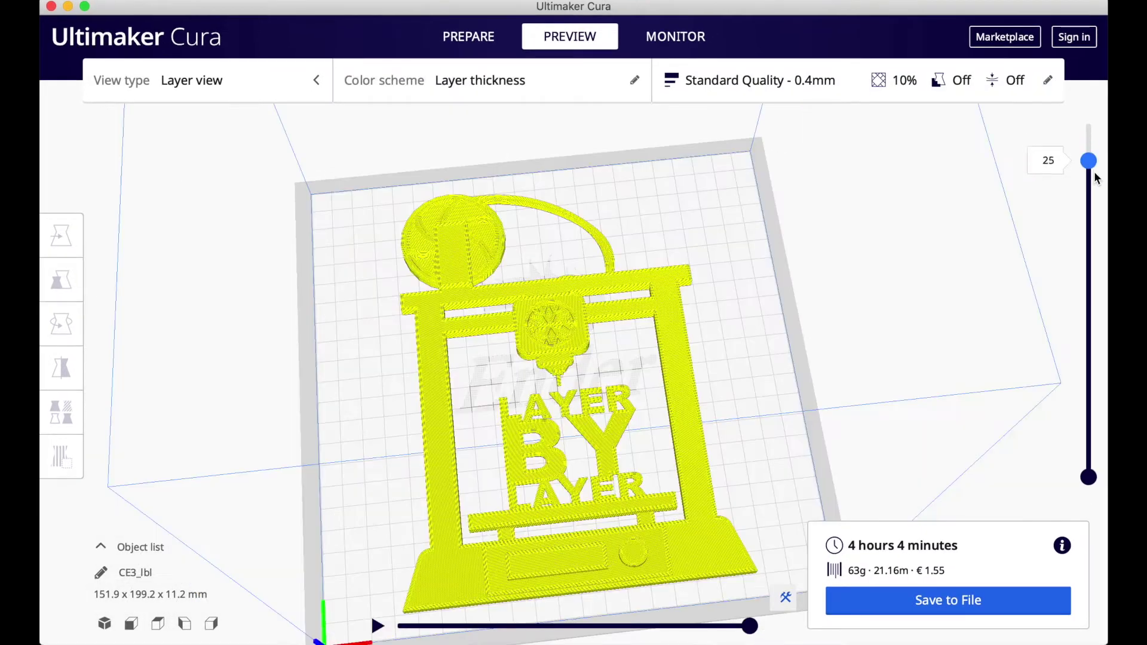
{"action": "left_click_drag", "start_coordinate": [1088, 156], "coordinate": [1096, 423]}
Step: Raise the layer slider through layers 6, 8, 15, 21 and 24 up to all 26 layers
{"action": "scroll", "coordinate": [498, 517], "scroll_direction": "up", "scroll_amount": 10}
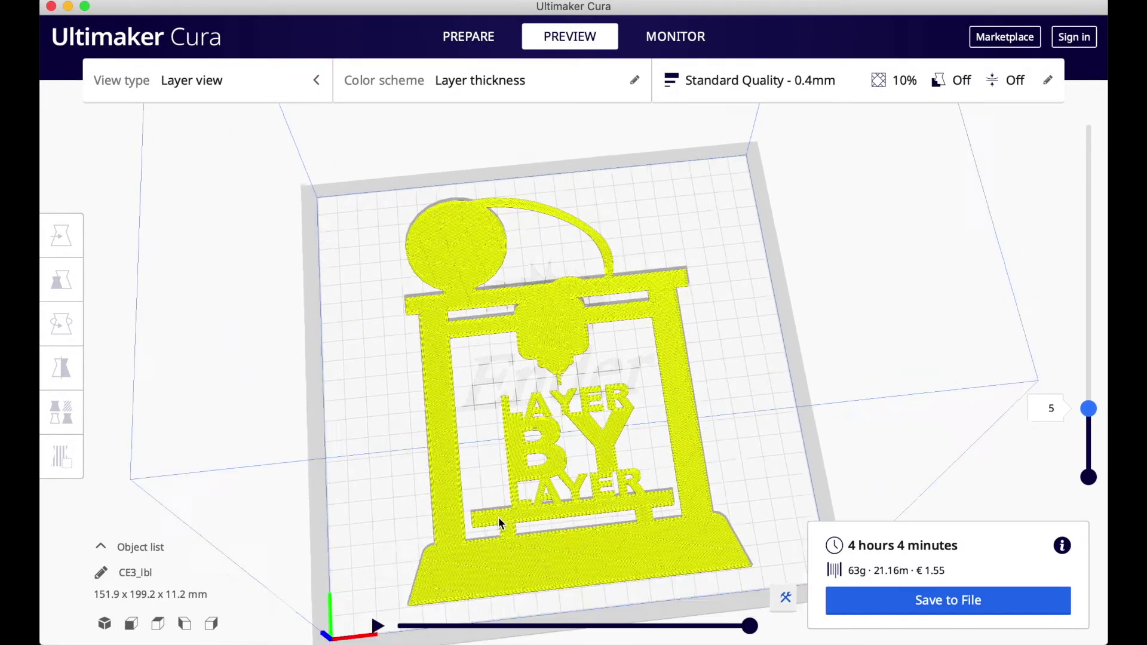
{"action": "scroll", "coordinate": [348, 335], "scroll_direction": "up", "scroll_amount": 5}
{"action": "scroll", "coordinate": [348, 335], "scroll_direction": "down", "scroll_amount": 3}
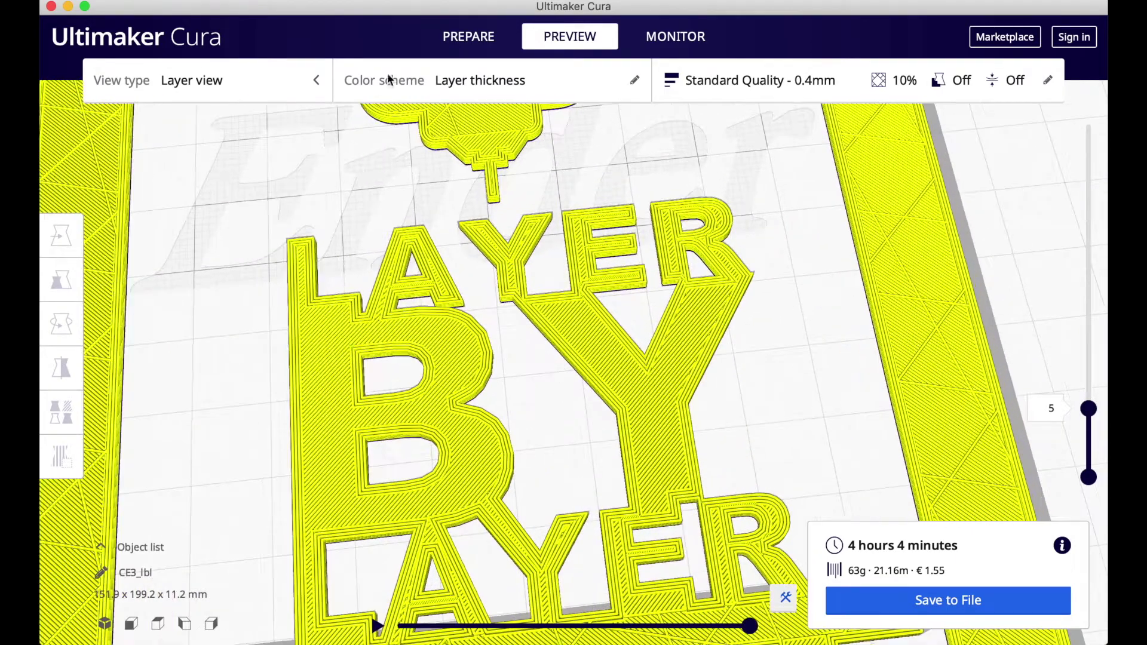
{"action": "scroll", "coordinate": [352, 205], "scroll_direction": "down", "scroll_amount": 8}
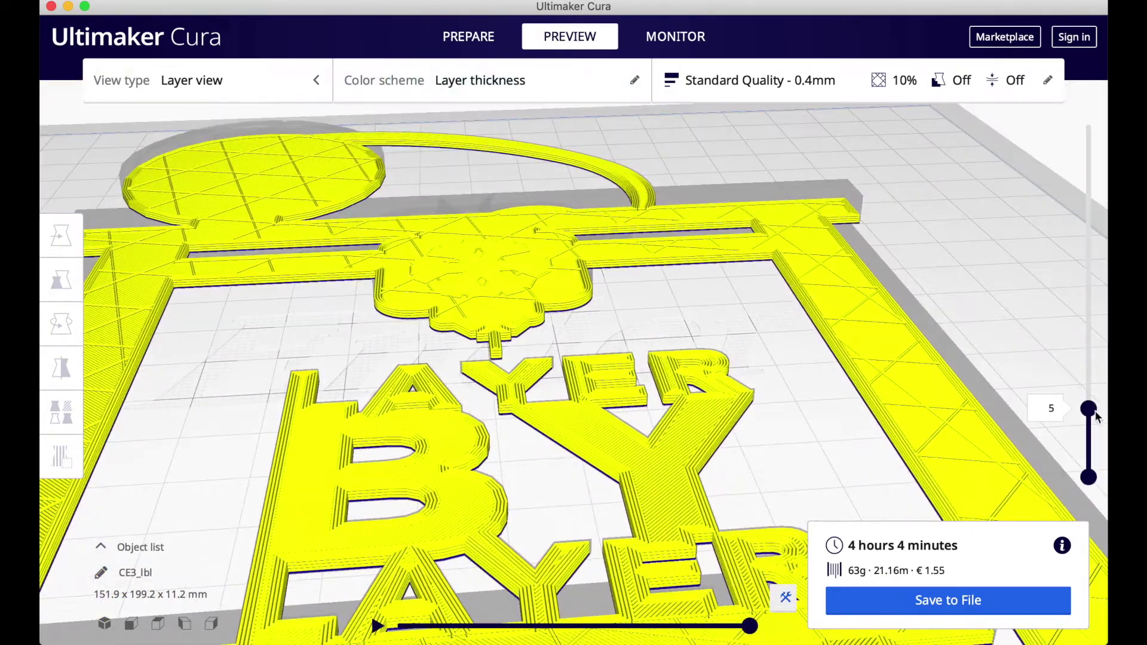
{"action": "left_click_drag", "start_coordinate": [1095, 410], "coordinate": [1093, 395]}
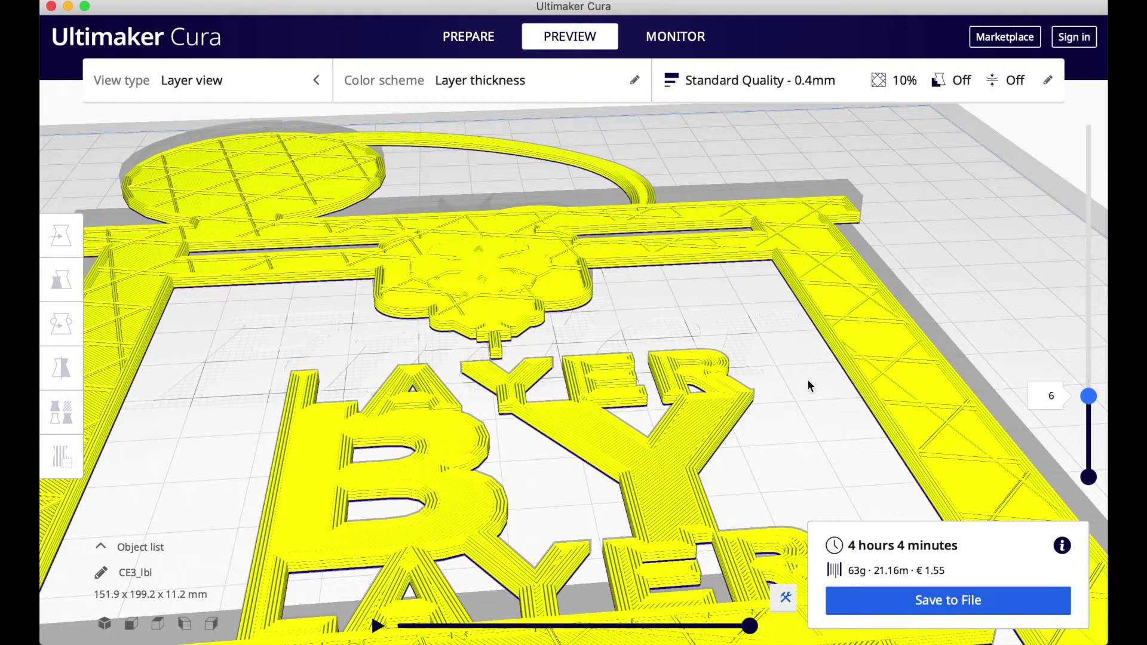
{"action": "left_click_drag", "start_coordinate": [1095, 397], "coordinate": [1096, 304]}
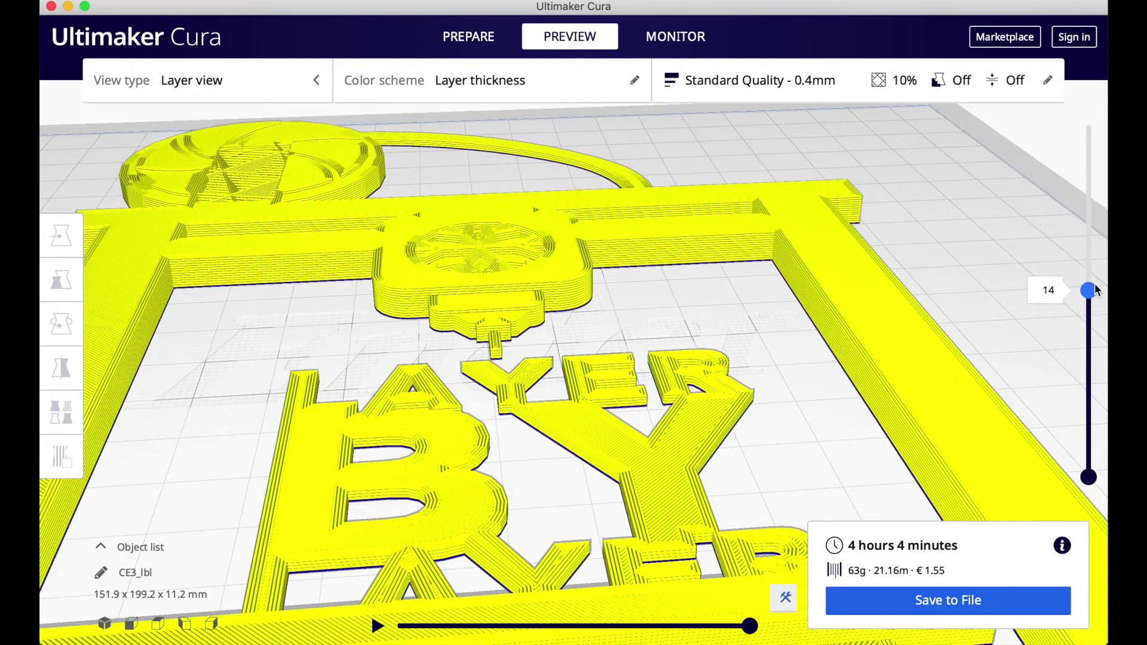
{"action": "left_click_drag", "start_coordinate": [1097, 290], "coordinate": [1096, 278]}
{"action": "scroll", "coordinate": [1013, 324], "scroll_direction": "down", "scroll_amount": 3}
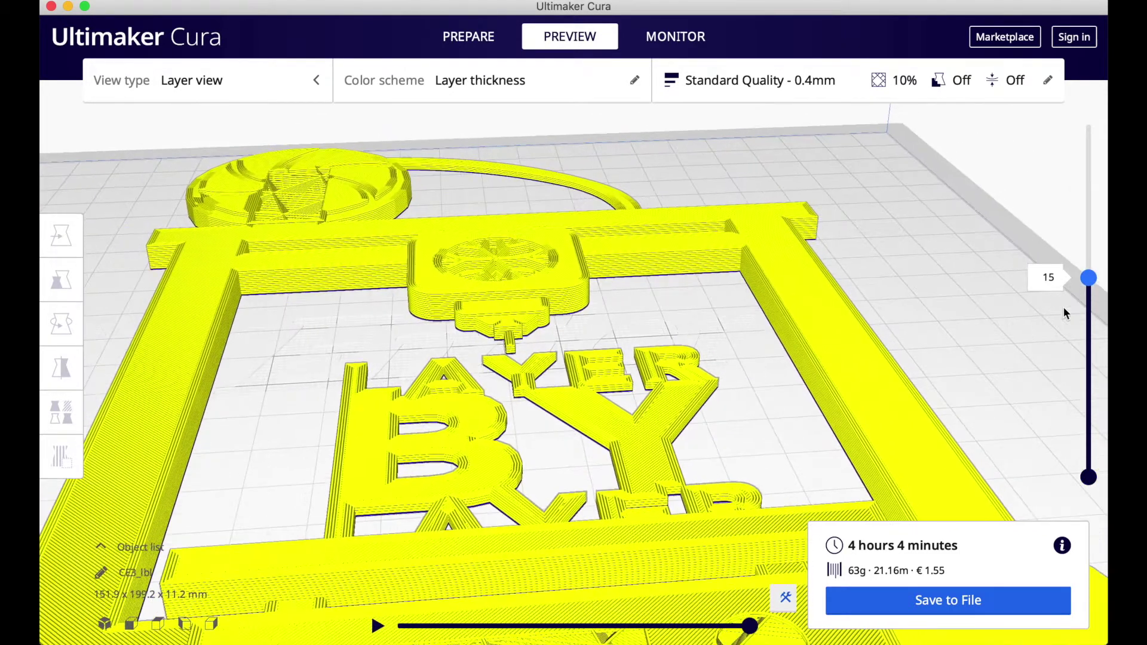
{"action": "left_click_drag", "start_coordinate": [1088, 276], "coordinate": [1091, 193]}
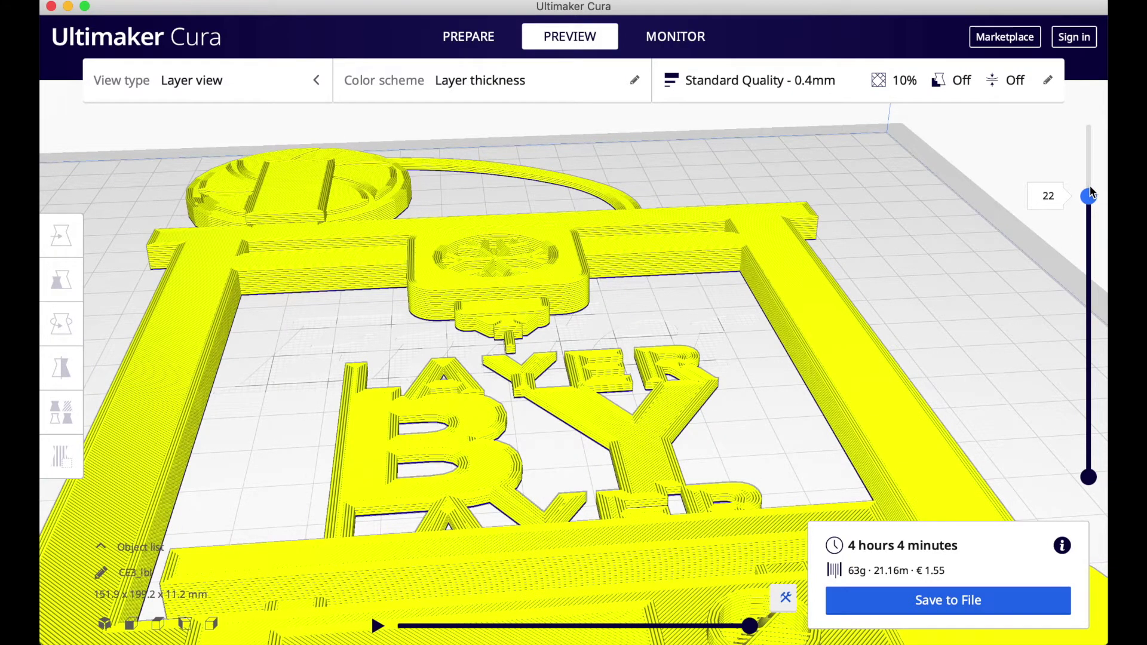
{"action": "left_click_drag", "start_coordinate": [1089, 196], "coordinate": [1090, 164]}
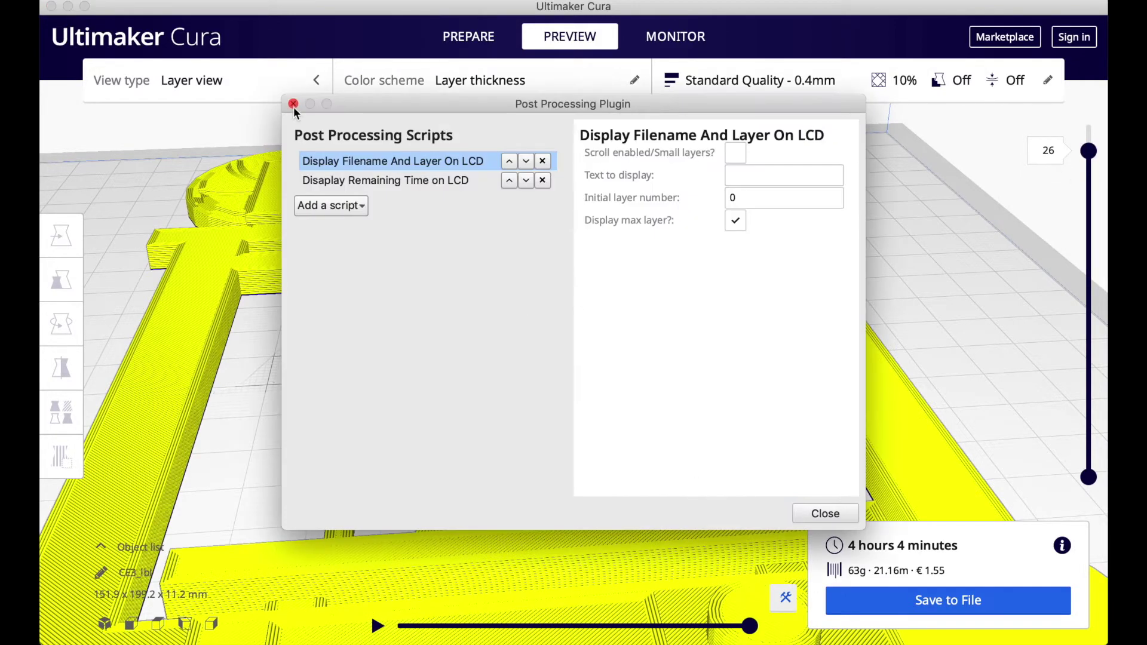
Step: Open Post Processing > Modify G-Code and add a Filament Change script at layer 6
{"action": "left_click", "coordinate": [293, 104]}
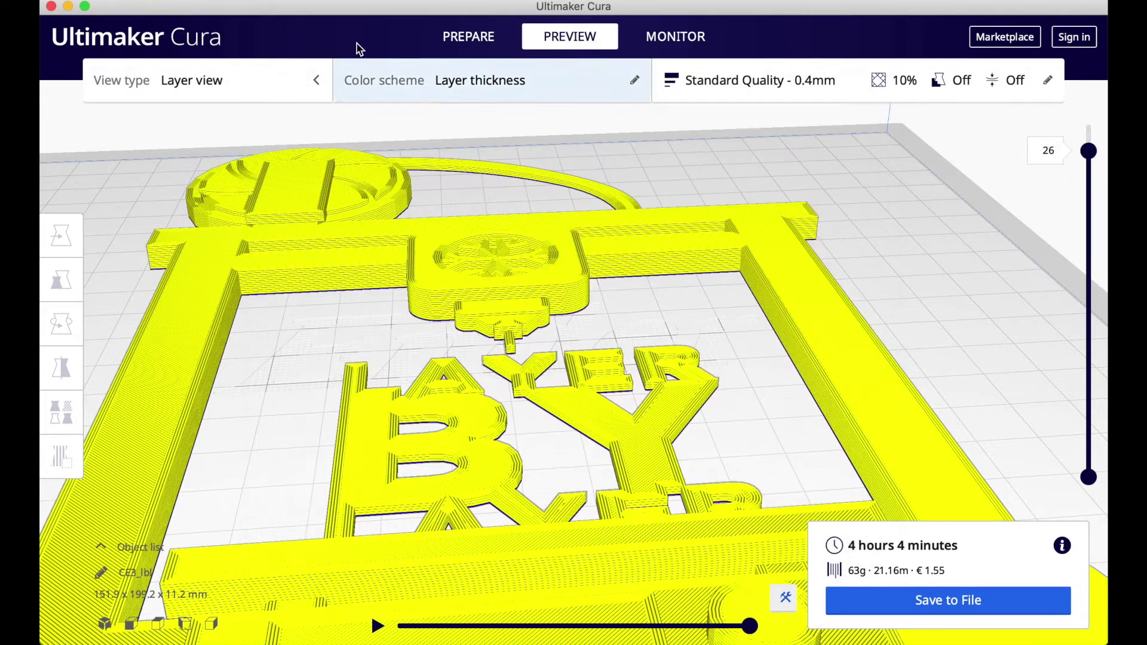
{"action": "left_click", "coordinate": [368, 1]}
{"action": "mouse_move", "coordinate": [430, 22]}
{"action": "left_click", "coordinate": [547, 22]}
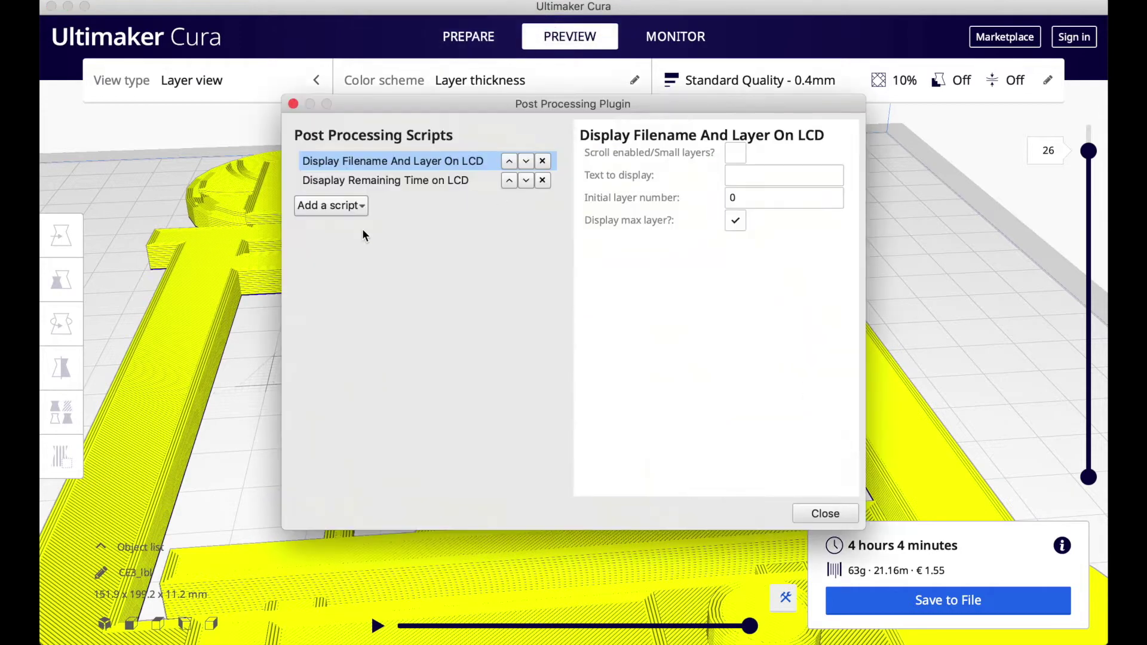
{"action": "left_click", "coordinate": [361, 206]}
{"action": "left_click", "coordinate": [371, 286]}
{"action": "double_click", "coordinate": [743, 152]}
{"action": "type", "text": "6"}
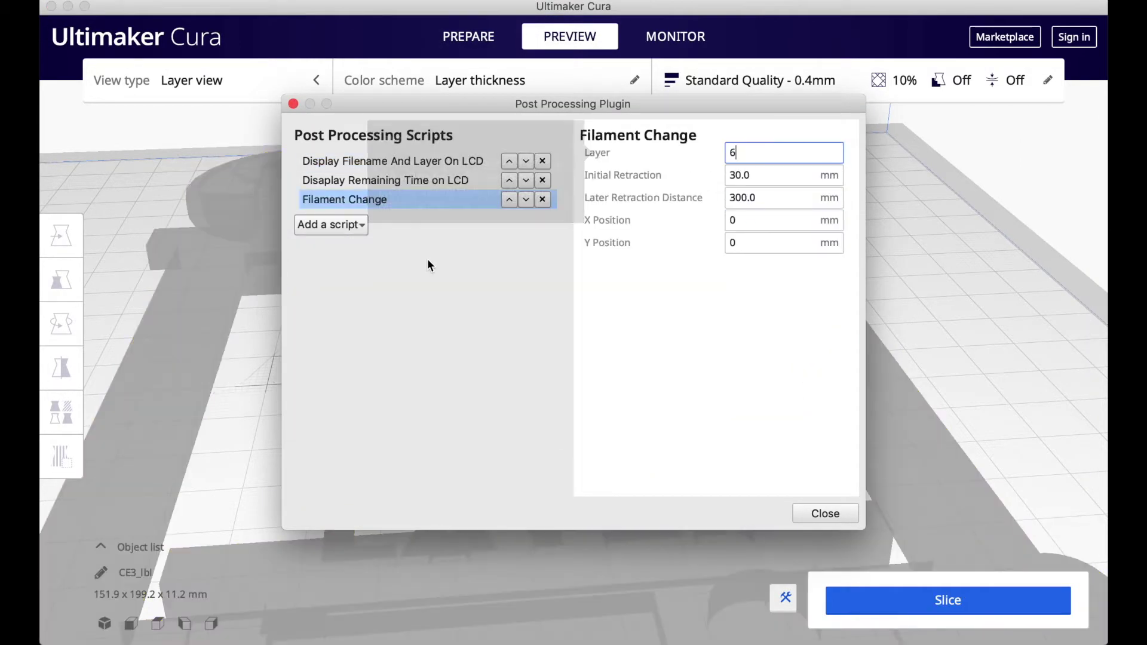
Step: Add Filament Change scripts at layers 9 and 11
{"action": "left_click", "coordinate": [332, 224]}
{"action": "left_click", "coordinate": [351, 299]}
{"action": "double_click", "coordinate": [742, 153]}
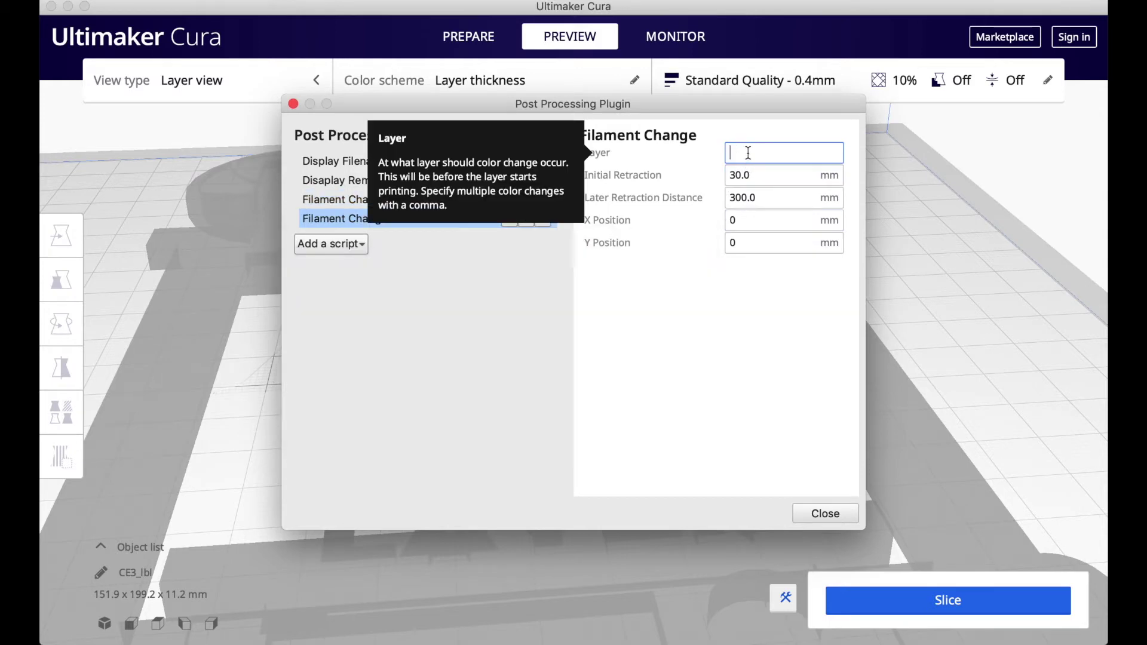
{"action": "type", "text": "11"}
{"action": "key", "text": "BackSpace"}
{"action": "key", "text": "BackSpace"}
{"action": "type", "text": "9"}
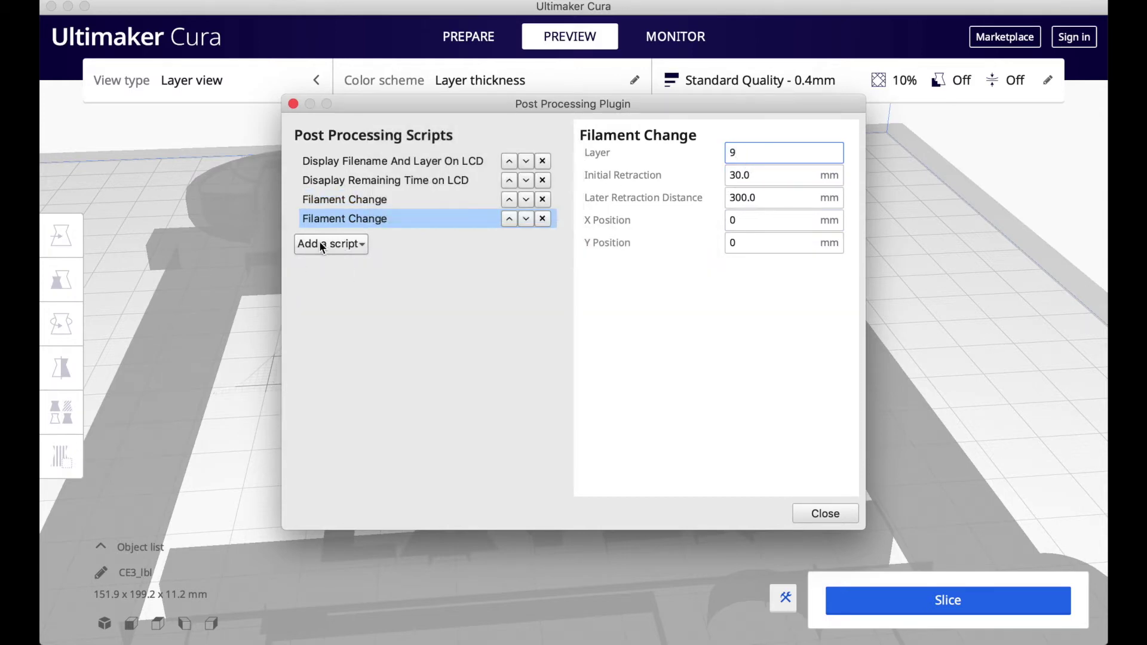
{"action": "left_click", "coordinate": [319, 241]}
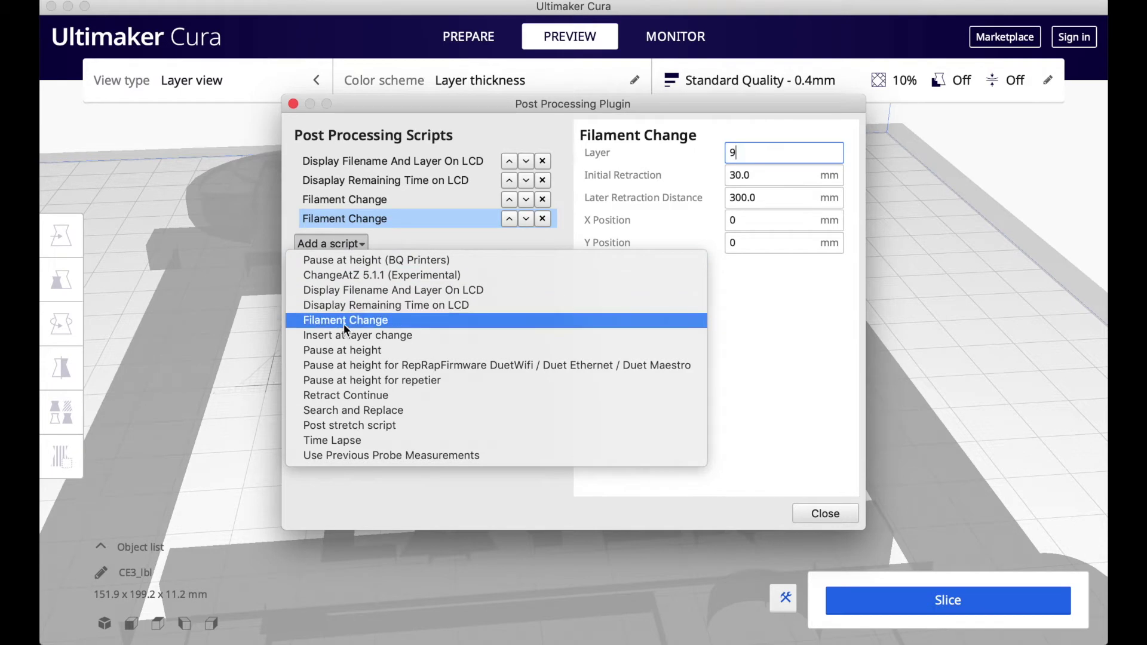
{"action": "left_click", "coordinate": [345, 321]}
{"action": "type", "text": "11"}
Step: Add two more Filament Change scripts at layers 23 and 25
{"action": "left_click", "coordinate": [330, 263]}
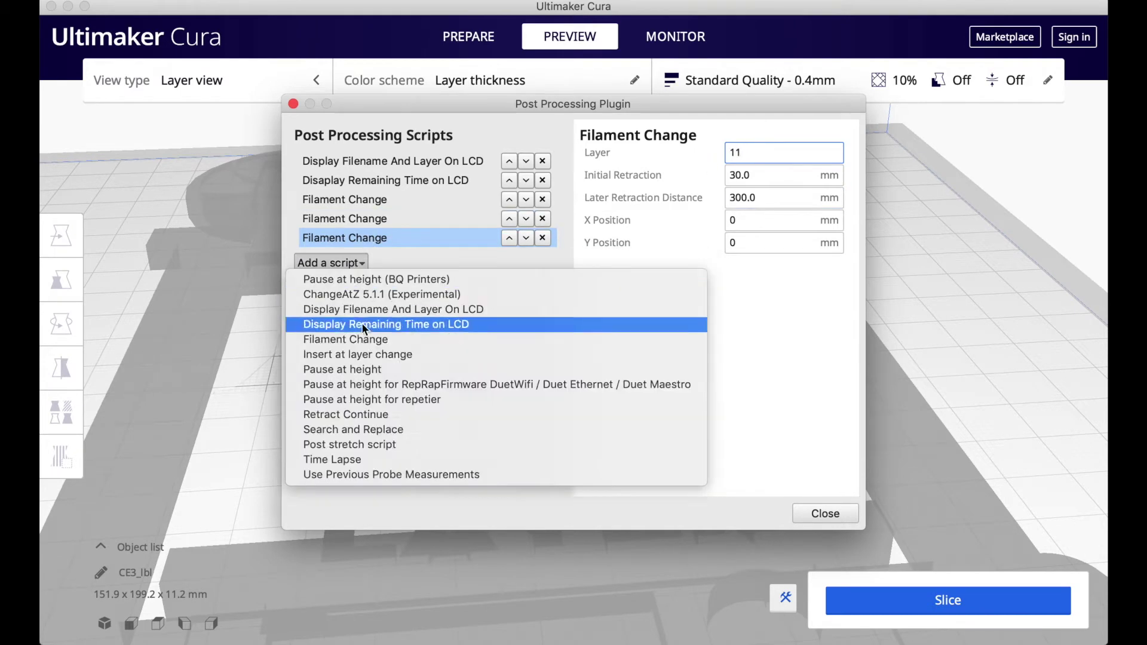
{"action": "left_click", "coordinate": [374, 343]}
{"action": "key", "text": "BackSpace"}
{"action": "key", "text": "BackSpace"}
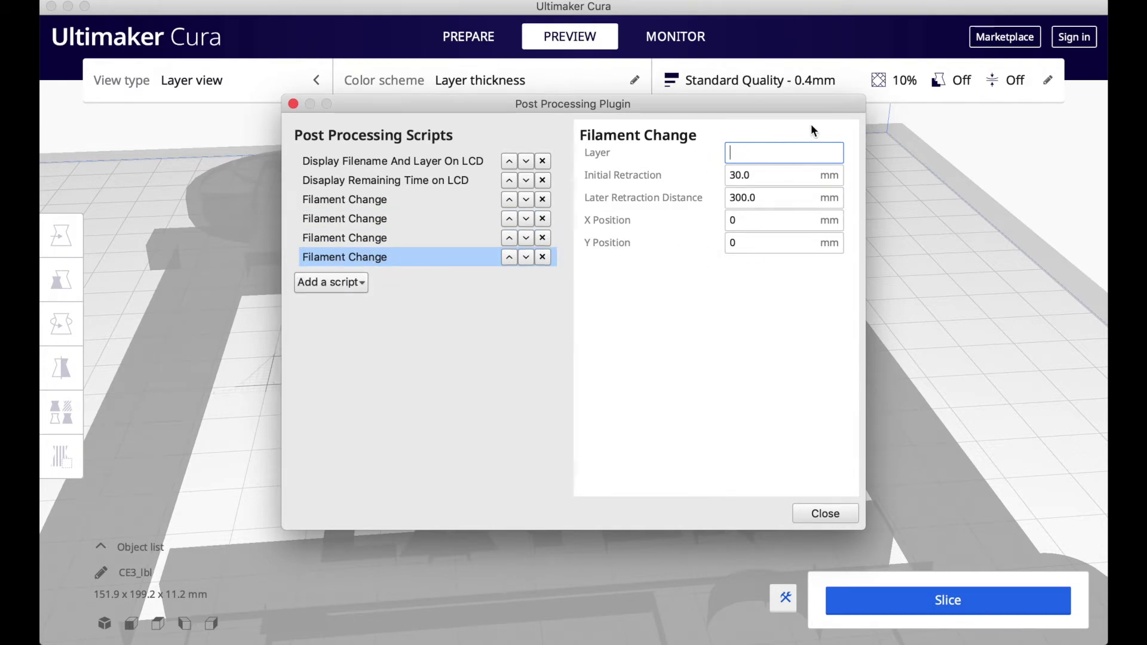
{"action": "type", "text": "25"}
{"action": "key", "text": "BackSpace"}
{"action": "type", "text": "3"}
{"action": "left_click", "coordinate": [346, 281]}
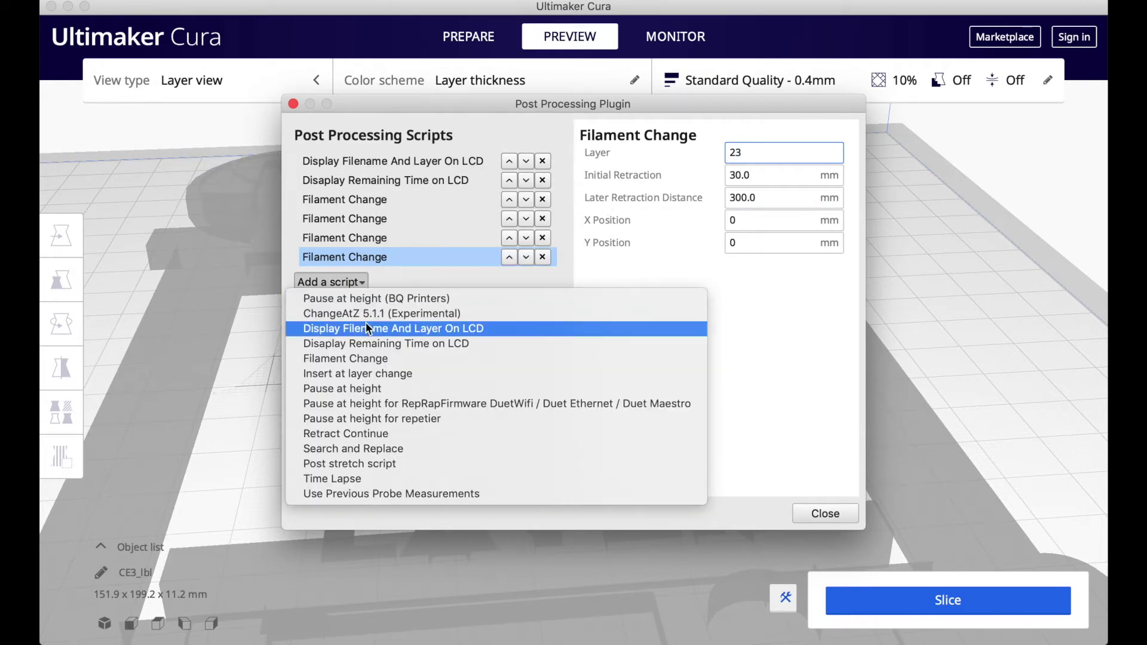
{"action": "left_click", "coordinate": [370, 359]}
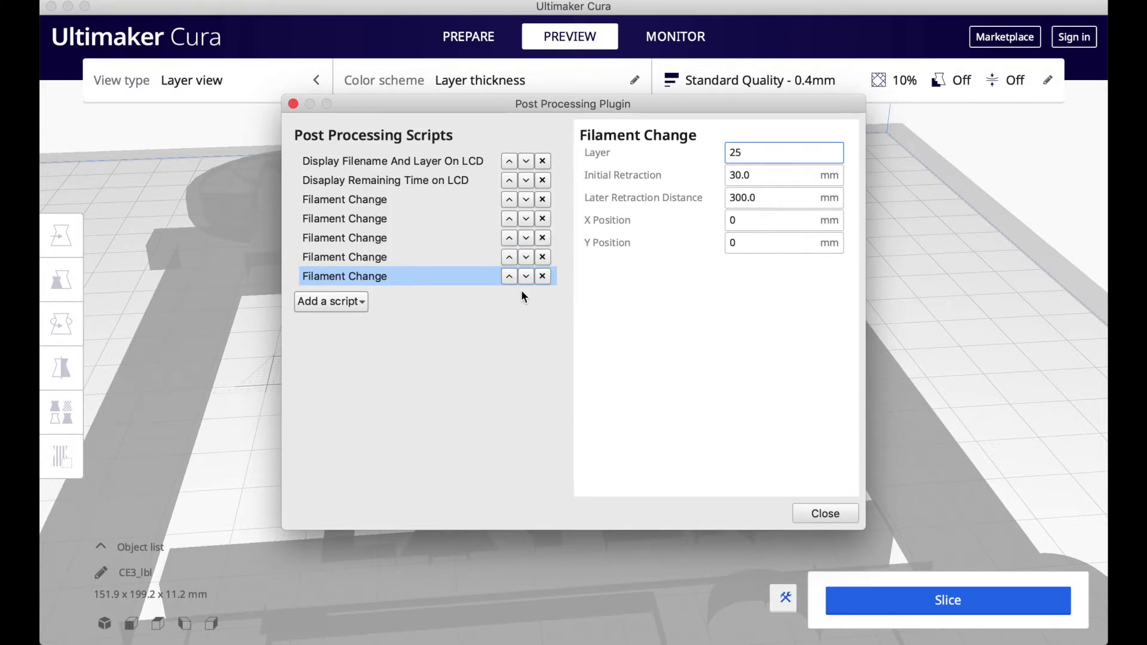
Step: Add a ChangeAtZ 5.1.1 script, removing an accidentally added Insert at layer change script
{"action": "left_click", "coordinate": [363, 301]}
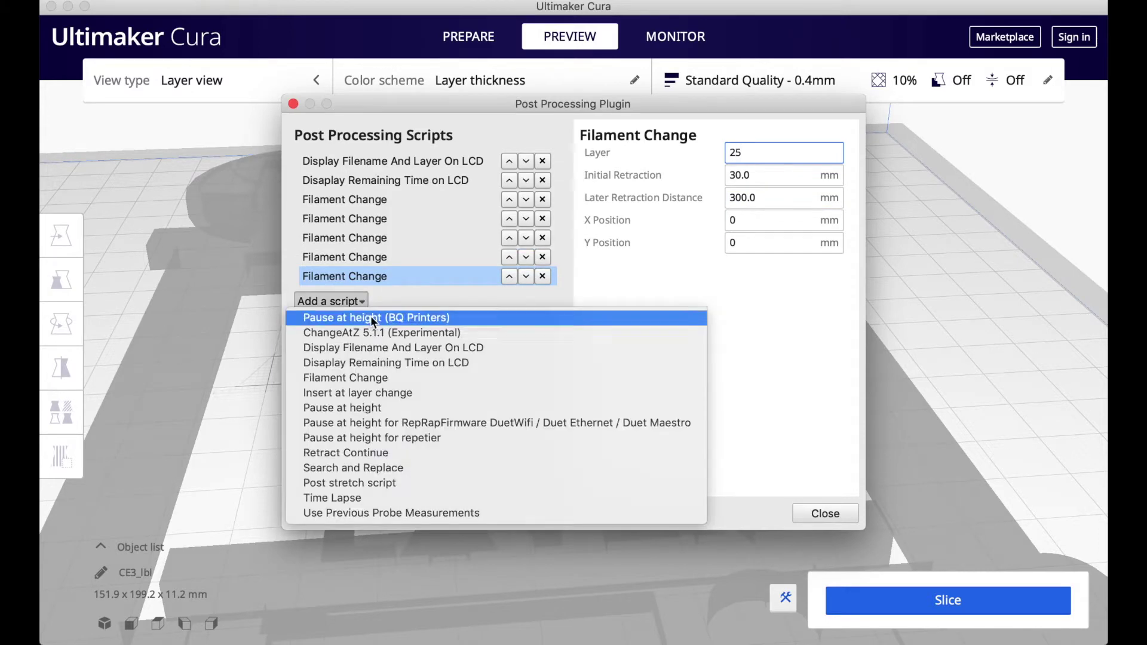
{"action": "left_click", "coordinate": [431, 392]}
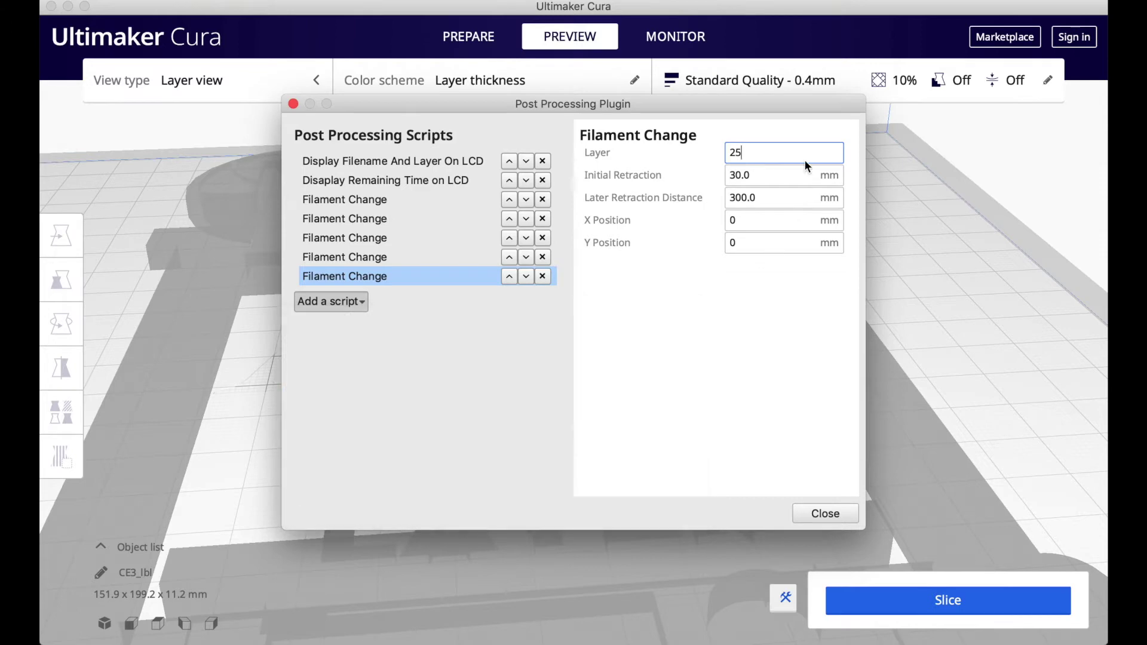
{"action": "left_click", "coordinate": [543, 292]}
{"action": "left_click", "coordinate": [353, 302]}
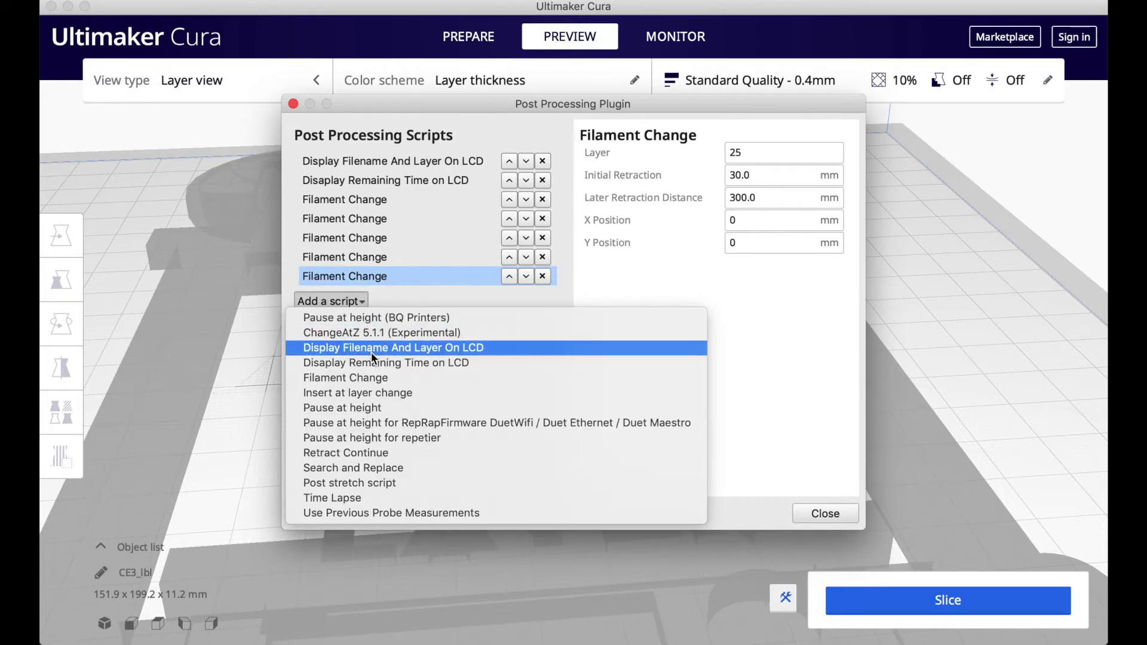
{"action": "left_click", "coordinate": [380, 332]}
Step: Make ChangeAtZ trigger at layer No. 6, set Extruder 1 temperature to 180, and close the window
{"action": "left_click", "coordinate": [777, 156]}
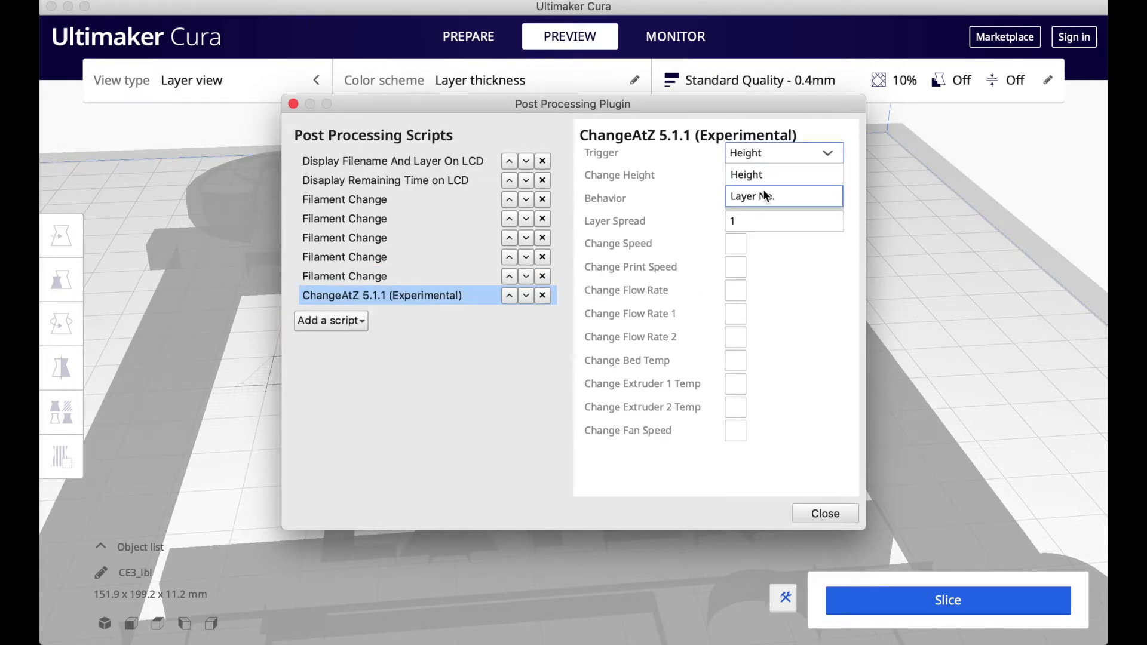
{"action": "left_click", "coordinate": [759, 195]}
{"action": "left_click", "coordinate": [773, 175]}
{"action": "type", "text": "6"}
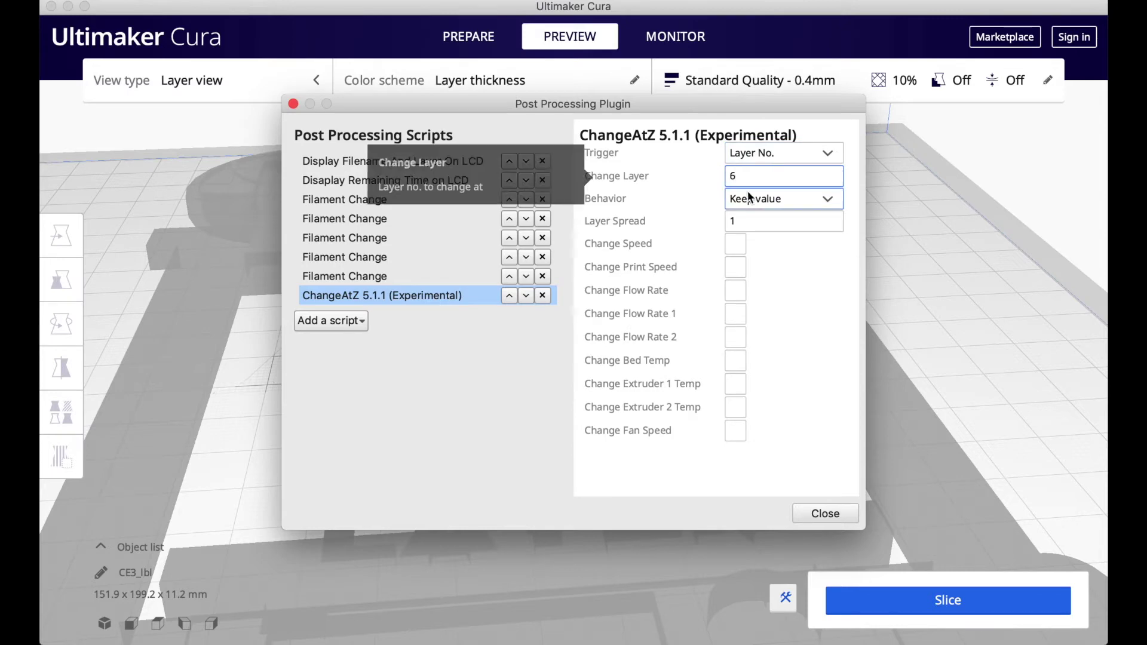
{"action": "left_click", "coordinate": [751, 219]}
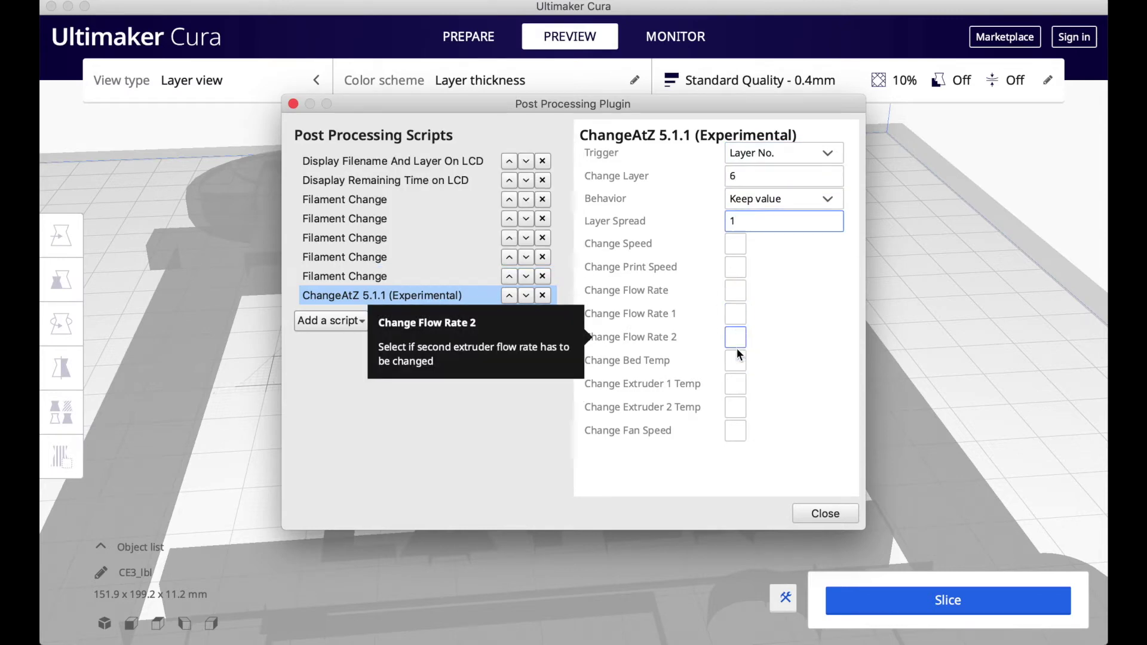
{"action": "left_click", "coordinate": [735, 383]}
{"action": "double_click", "coordinate": [811, 405]}
{"action": "type", "text": "180"}
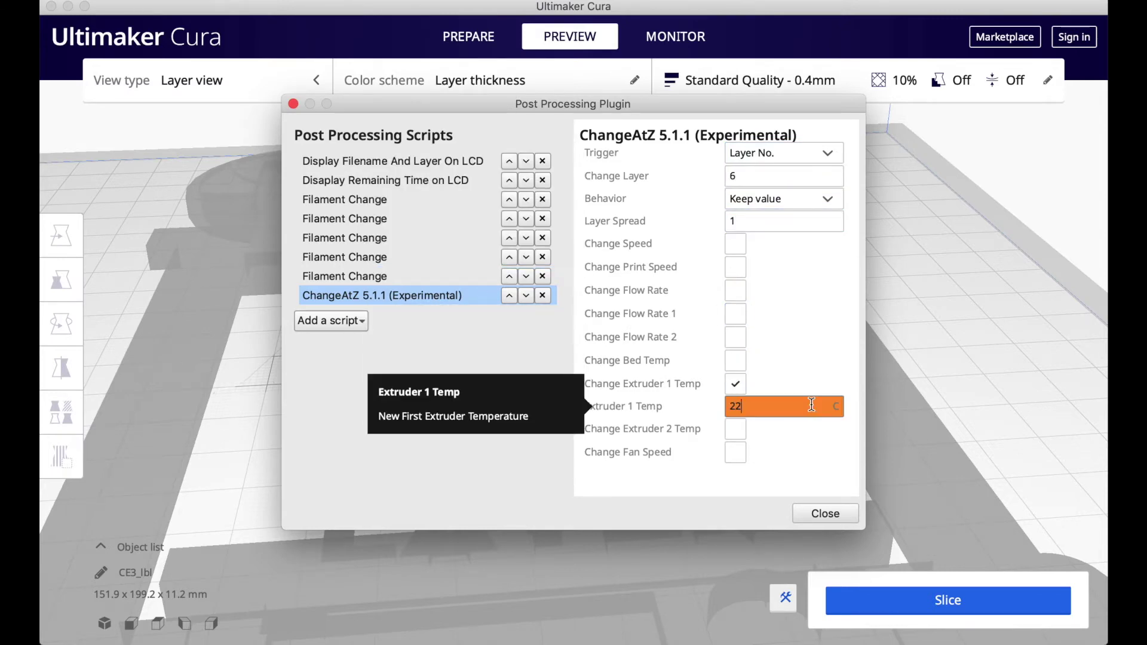
{"action": "left_click", "coordinate": [833, 513]}
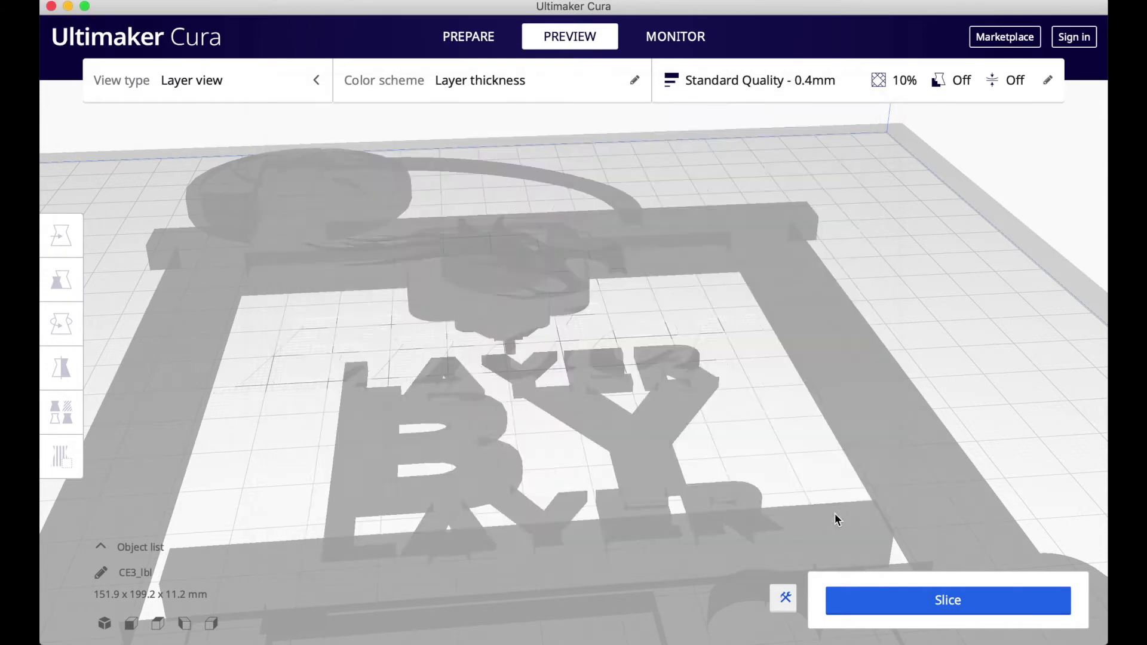
Step: Re-slice with the scripts applied: 4 h 4 min, 63 g, 21.16 m, €1.55
{"action": "left_click", "coordinate": [896, 602]}
{"action": "scroll", "coordinate": [882, 477], "scroll_direction": "down", "scroll_amount": 3}
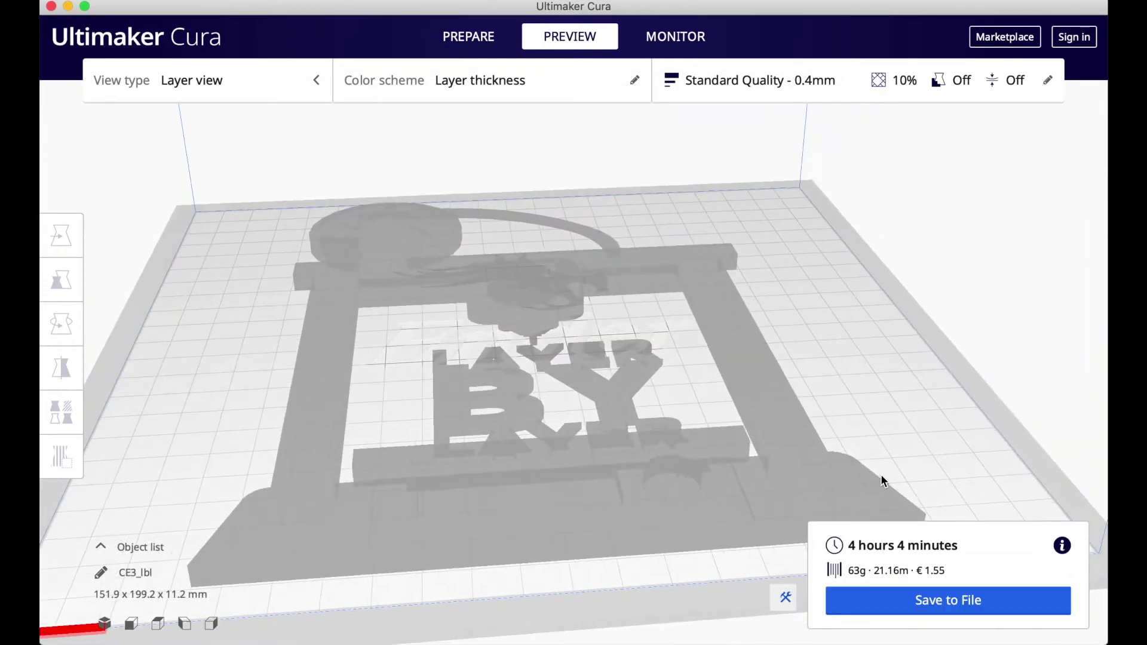